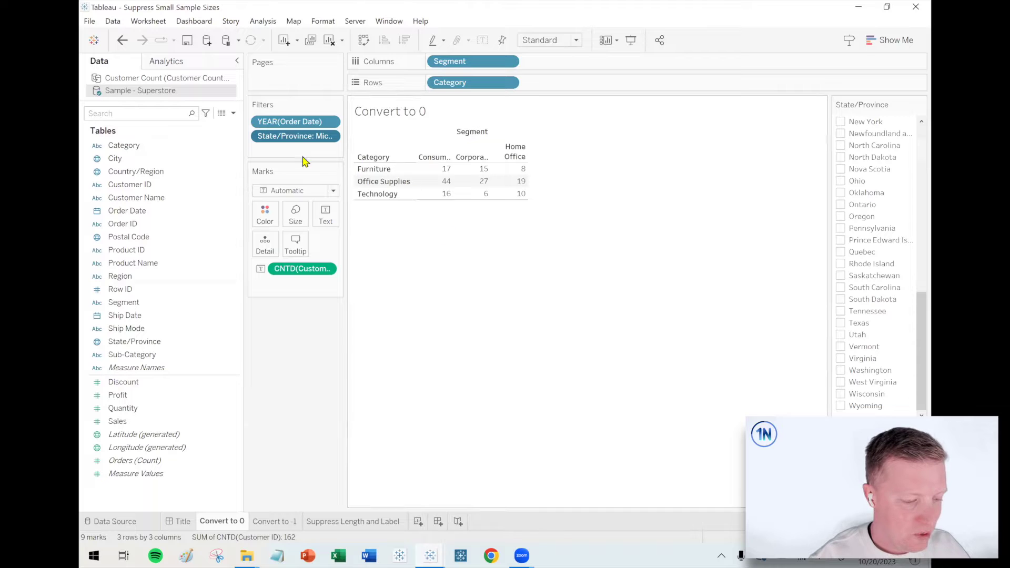
# Widen the Marks/Filters cards pane so field names beside the Michigan crosstab show in full
pyautogui.moveTo(345, 127); pyautogui.dragTo(387, 126)
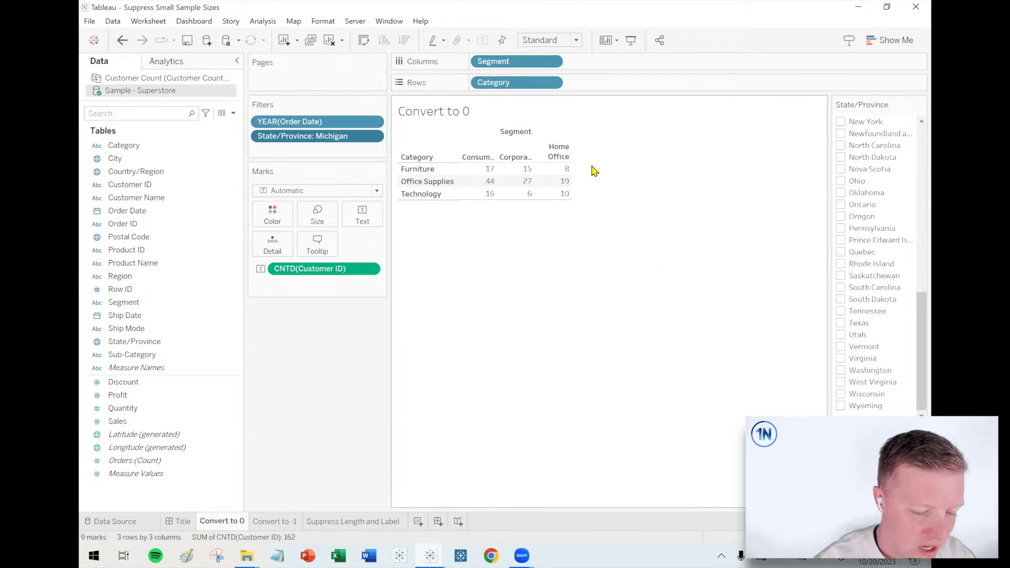
pyautogui.moveTo(525, 204)
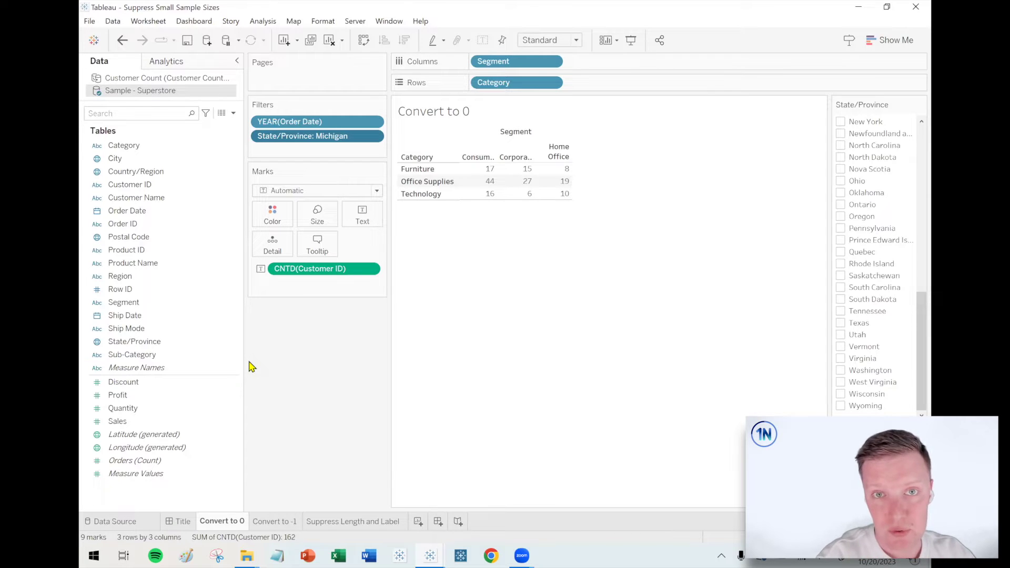
# Create calculated field Customer Count (Suppressed) beginning IF COUNTD([Customer ID]) < 5 THEN 0 ELSE
pyautogui.click(234, 113)
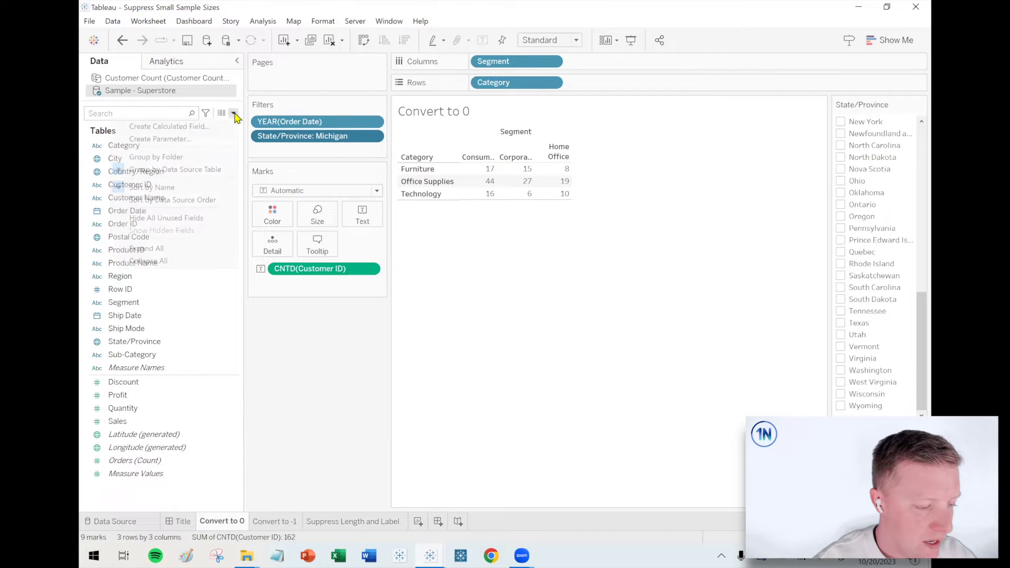
pyautogui.click(180, 128)
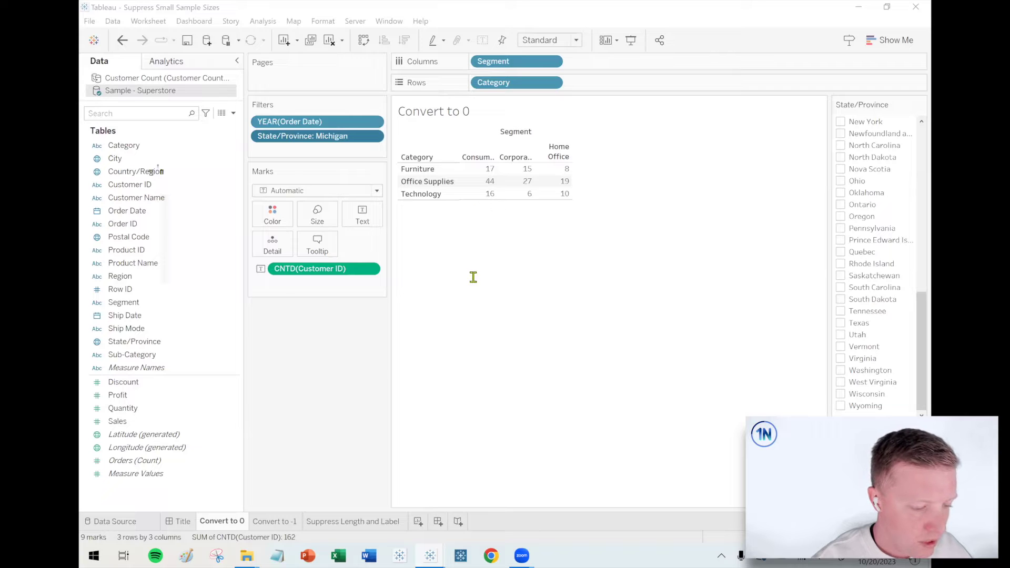
pyautogui.moveTo(471, 212); pyautogui.dragTo(505, 284)
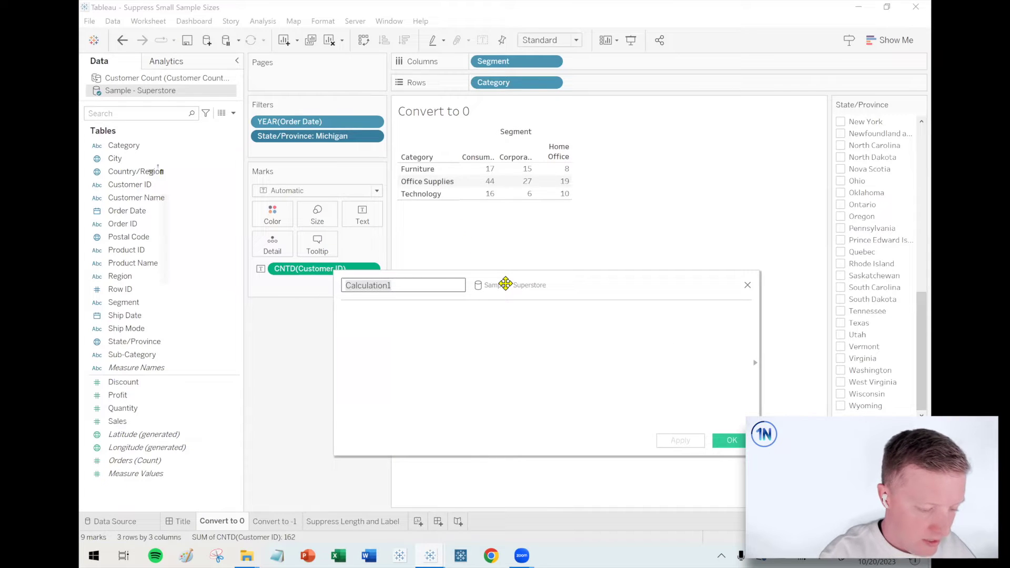
pyautogui.write('Customer Count (Suppressed')
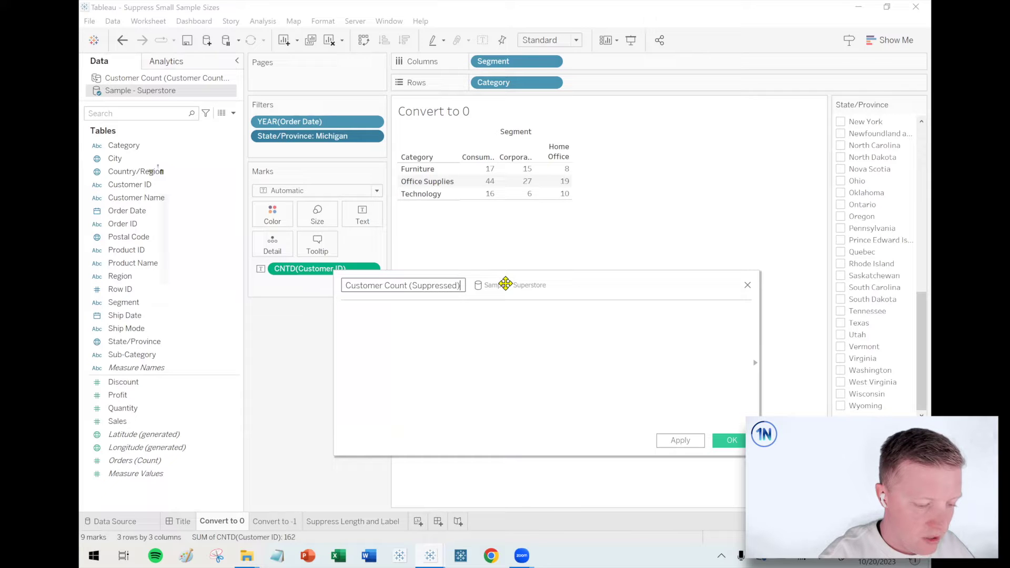
pyautogui.click(456, 342)
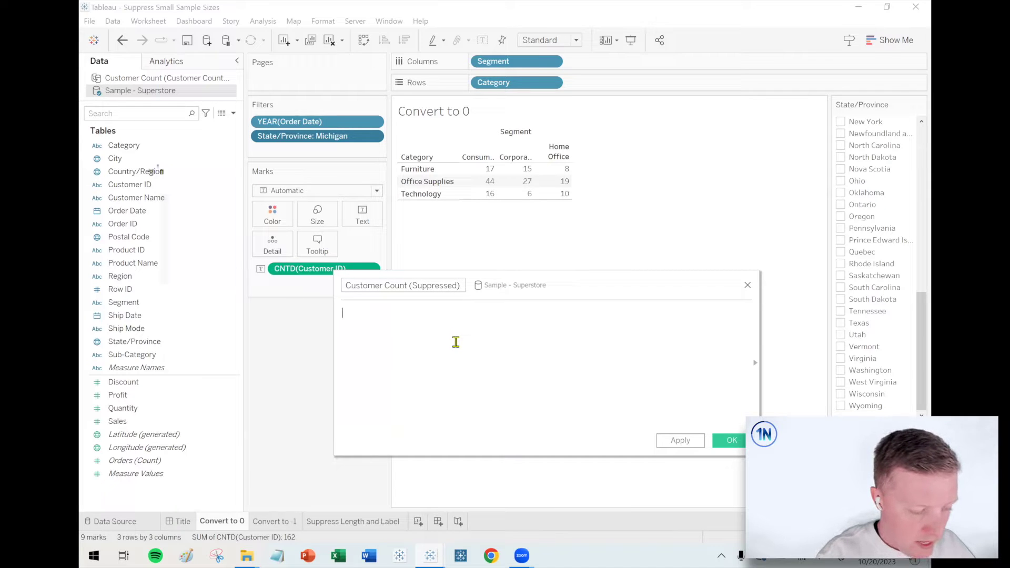
pyautogui.write('IF')
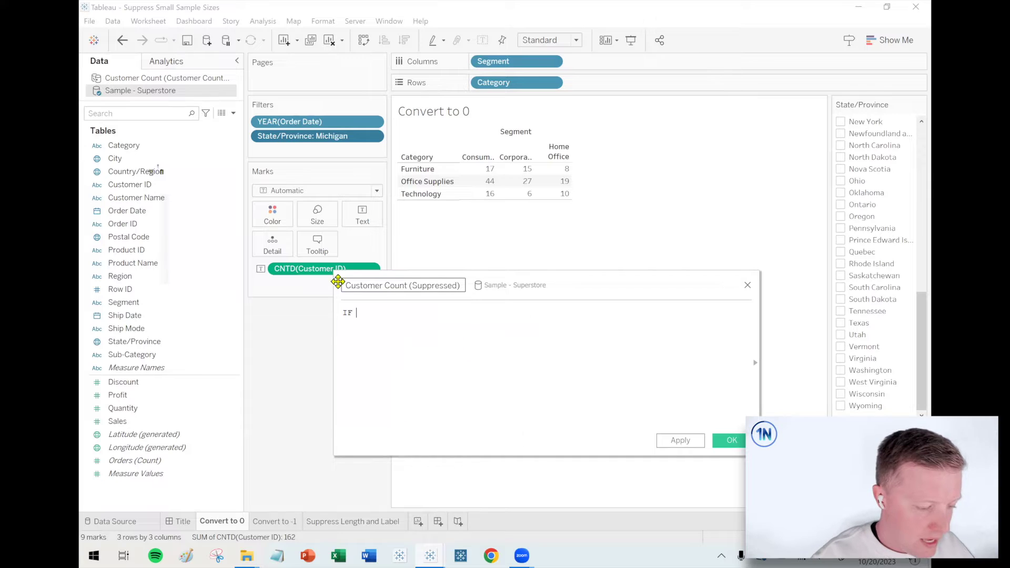
pyautogui.moveTo(312, 270); pyautogui.dragTo(455, 377)
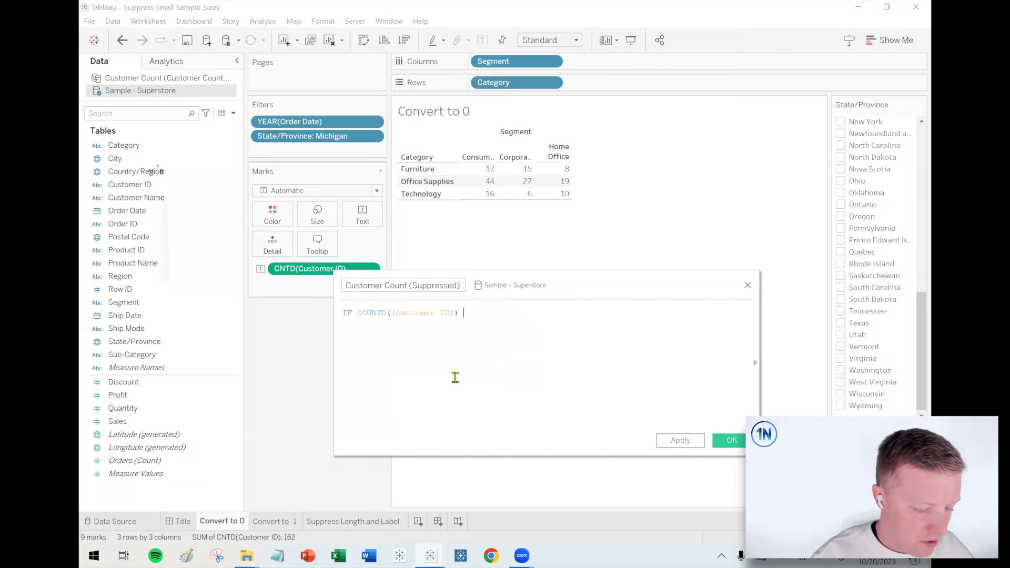
pyautogui.write('< 5 THEN ')
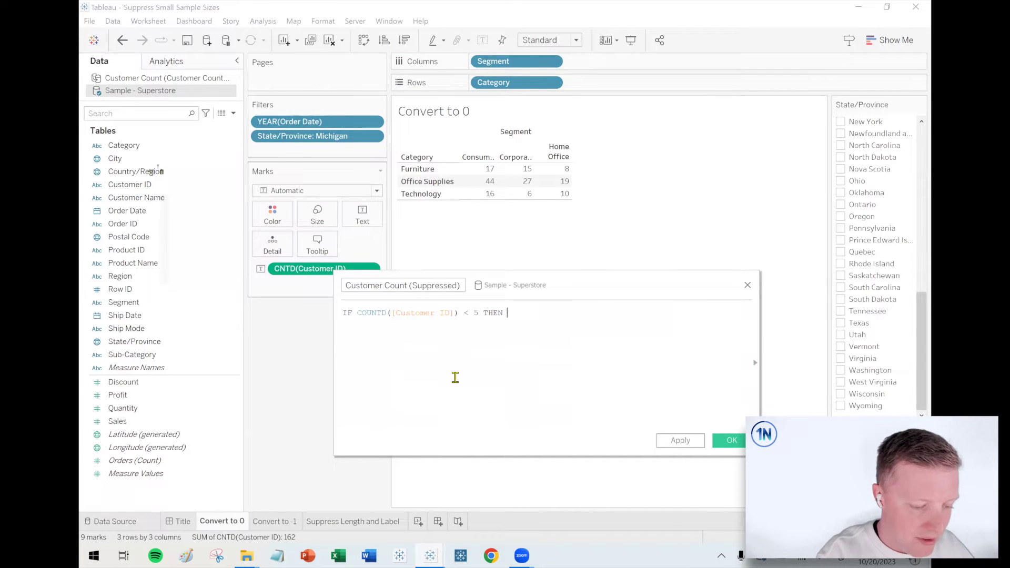
pyautogui.write('0')
pyautogui.press('Return')
pyautogui.write('ELSE')
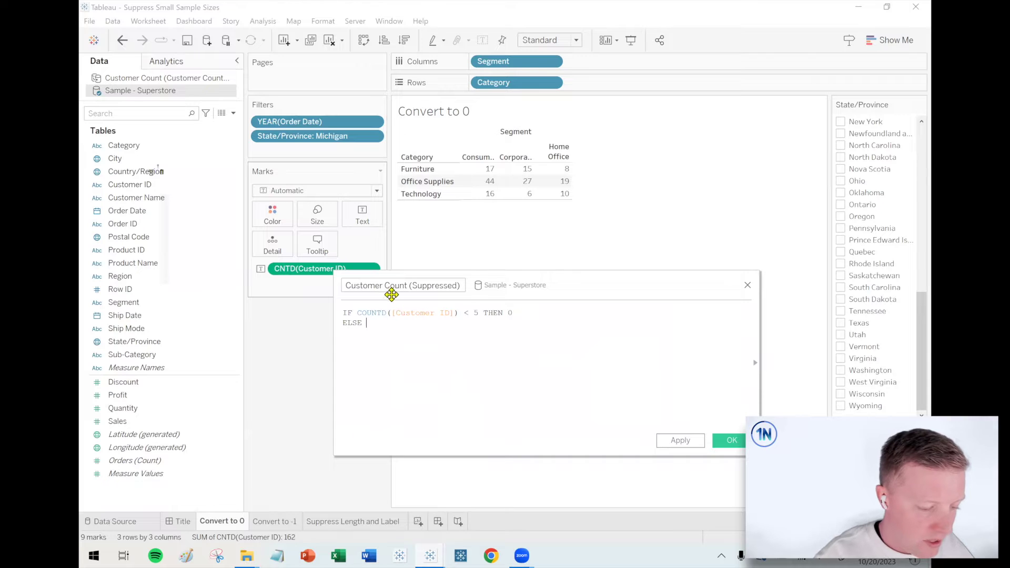
# Finish the formula with ELSE COUNTD([Customer ID]) END and save the calculation
pyautogui.moveTo(359, 311); pyautogui.dragTo(461, 307)
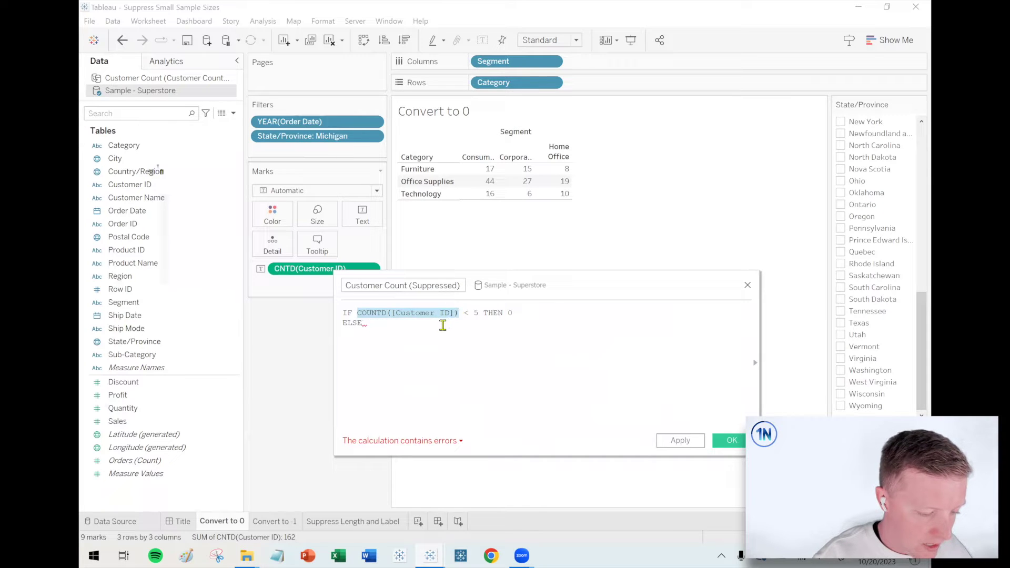
pyautogui.hotkey('ctrl', 'c')
pyautogui.click(442, 325)
pyautogui.hotkey('ctrl', 'v')
pyautogui.write('END')
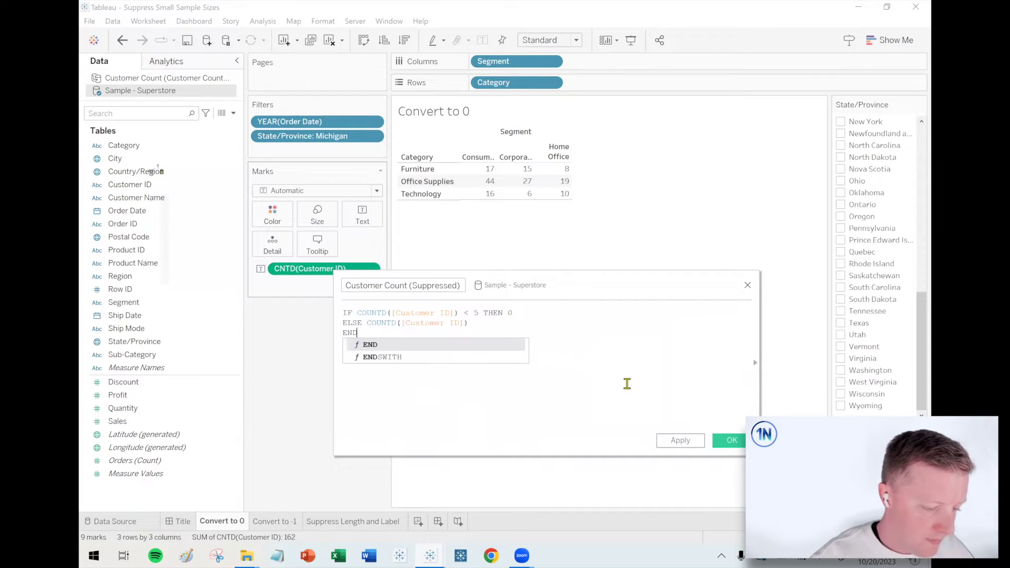
pyautogui.scroll(2, 628, 384)
pyautogui.scroll(1, 628, 384)
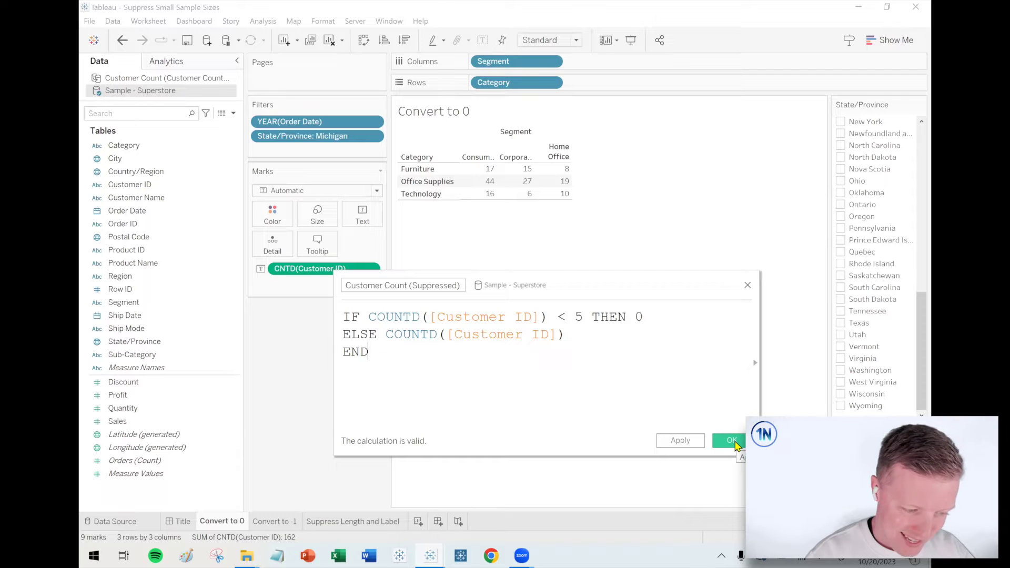
pyautogui.click(732, 440)
# Add Customer Count (Suppressed) to the Text card and check Technology cells now showing 0
pyautogui.moveTo(127, 388); pyautogui.dragTo(367, 221)
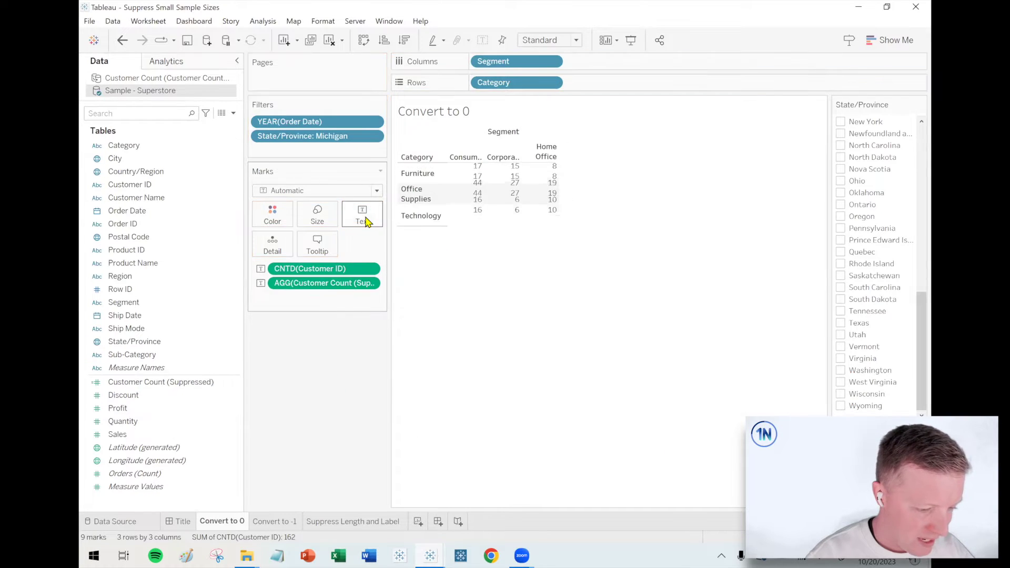
pyautogui.moveTo(516, 227)
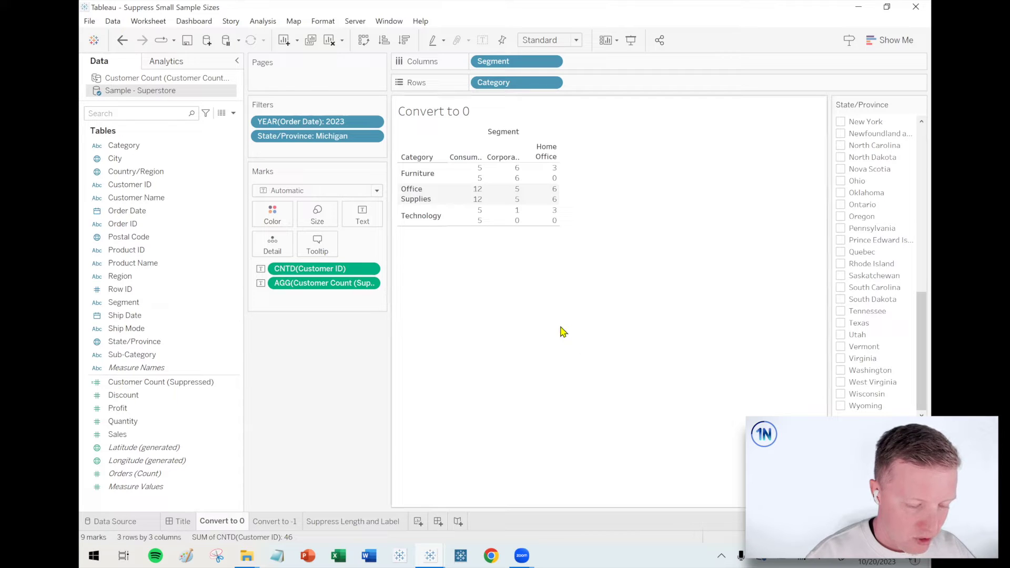
pyautogui.click(545, 217)
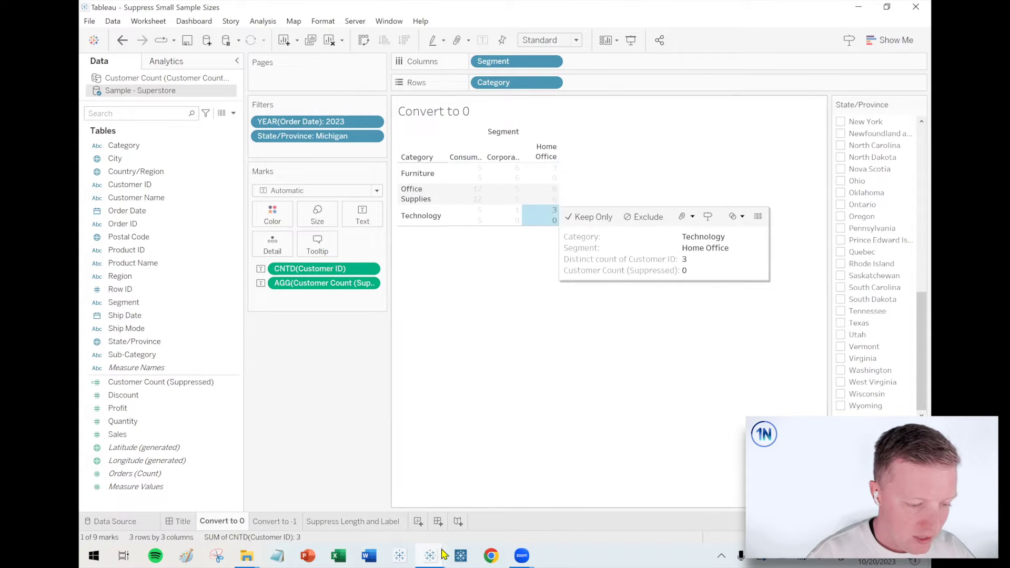
pyautogui.moveTo(555, 217)
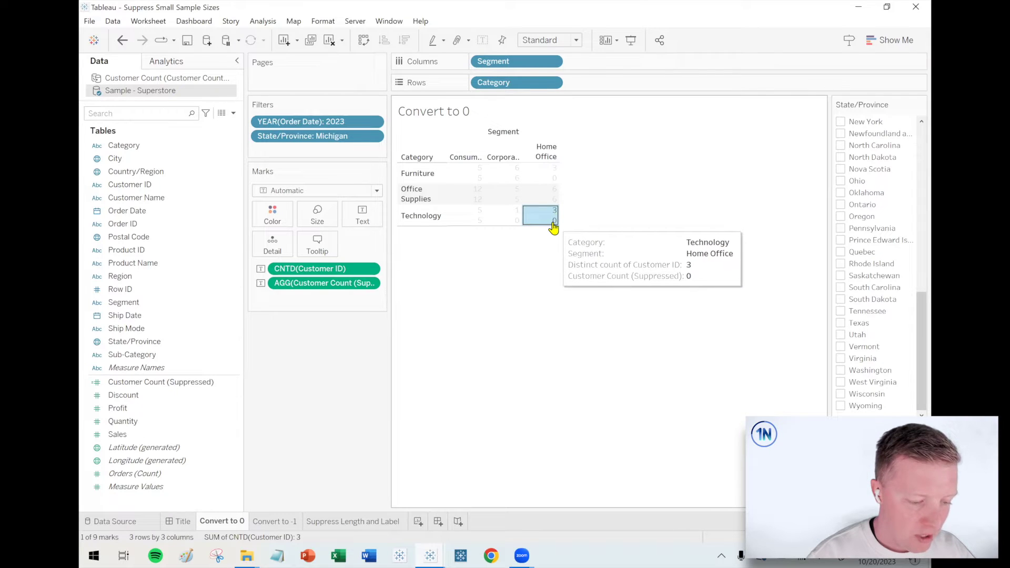
pyautogui.click(515, 306)
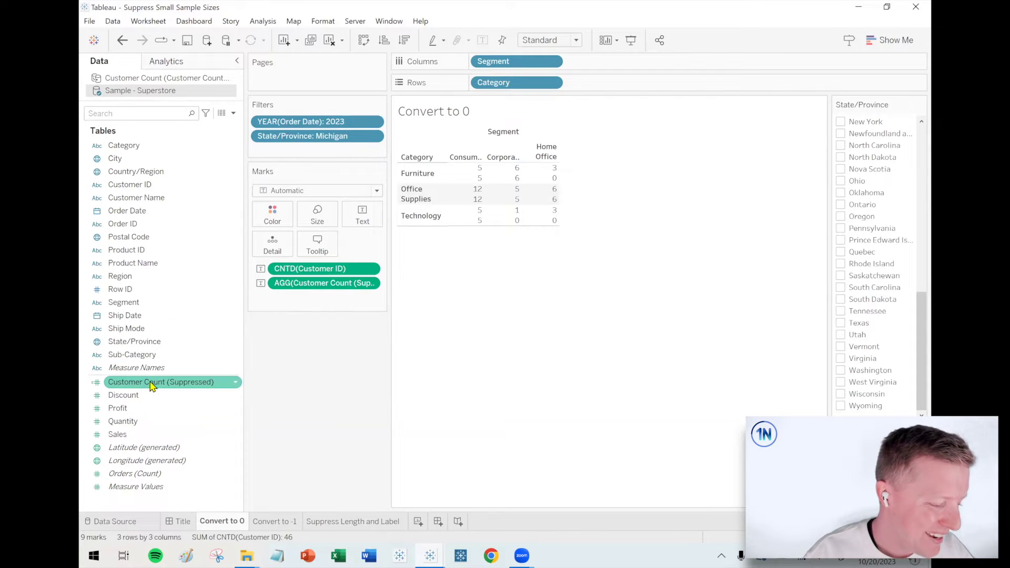
pyautogui.click(167, 384)
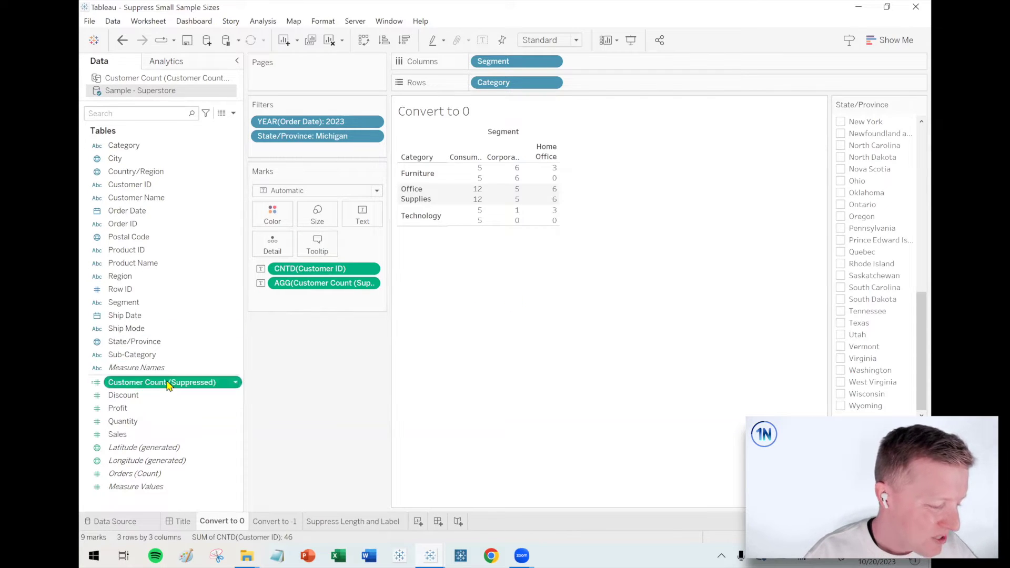
# Bring up Customer Count (Suppressed)'s Default Number Format dialog and review the Custom and Number (Custom) options
pyautogui.click(236, 383)
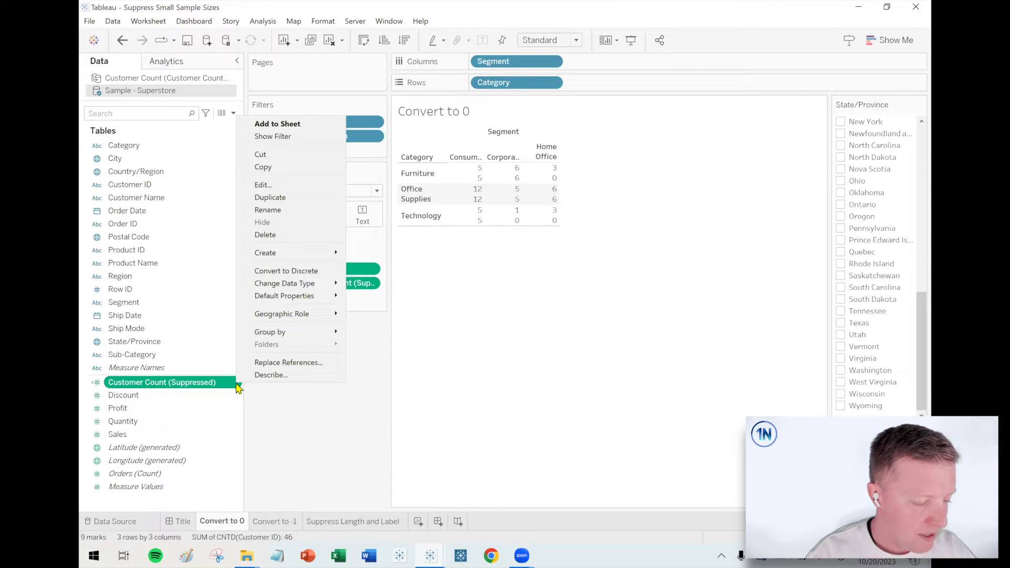
pyautogui.moveTo(299, 301)
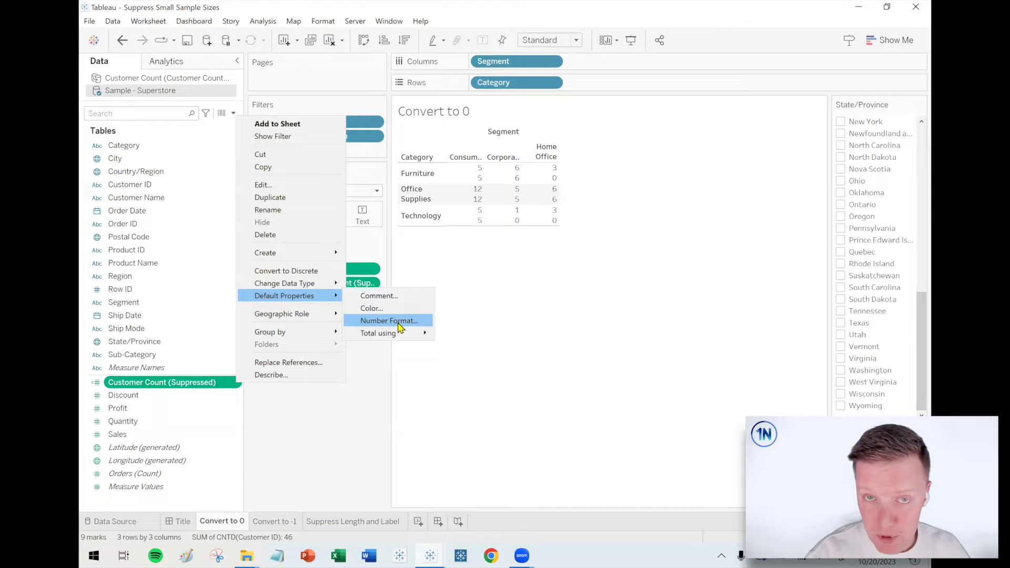
pyautogui.click(390, 321)
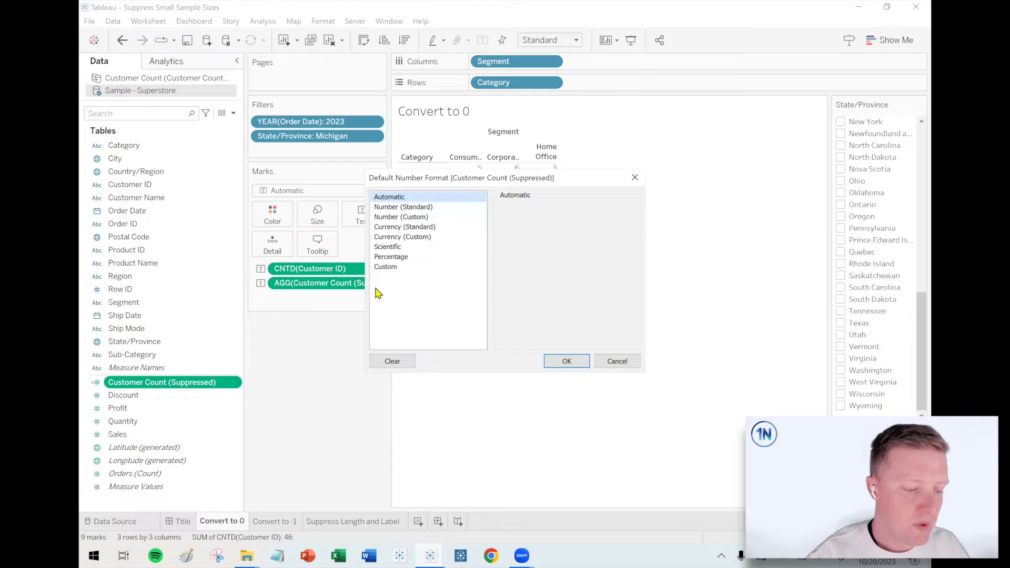
pyautogui.click(397, 266)
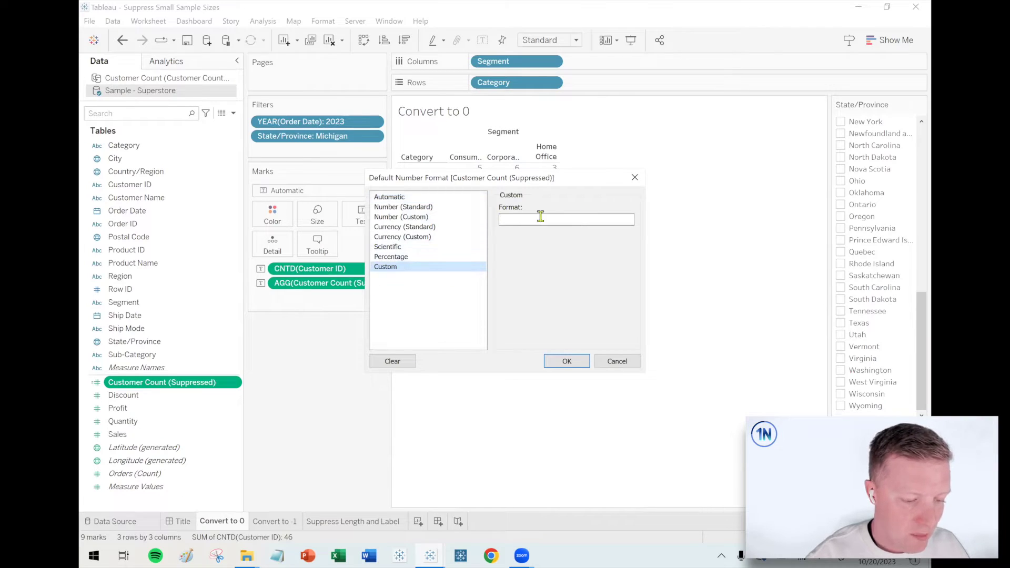
pyautogui.moveTo(563, 194)
pyautogui.mouseDown()
pyautogui.moveTo(631, 221)
pyautogui.moveTo(565, 184)
pyautogui.mouseUp()
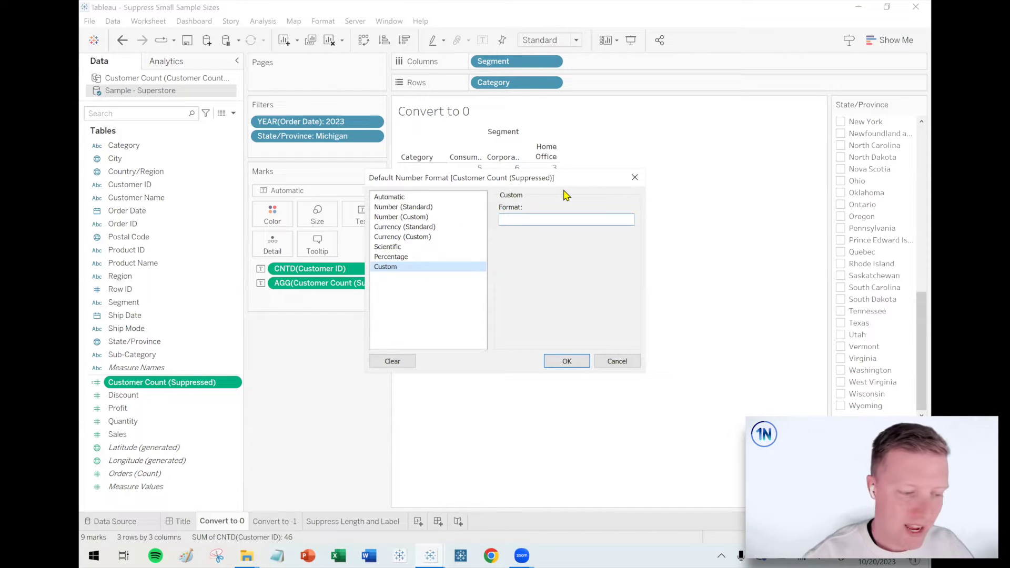
pyautogui.click(415, 218)
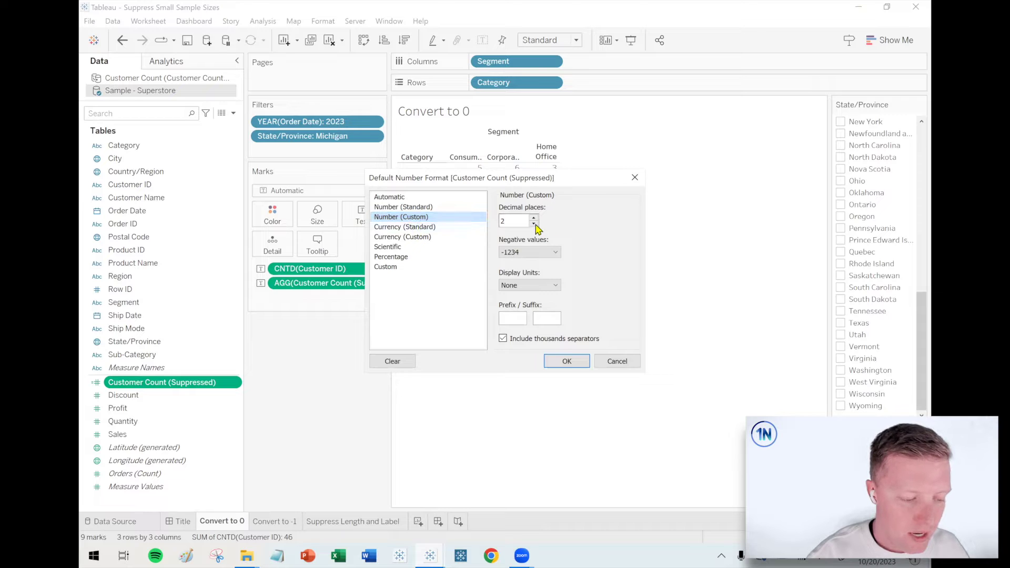
# Apply the custom format #,##0;-#,##0;X so suppressed zero counts display as X
pyautogui.click(397, 267)
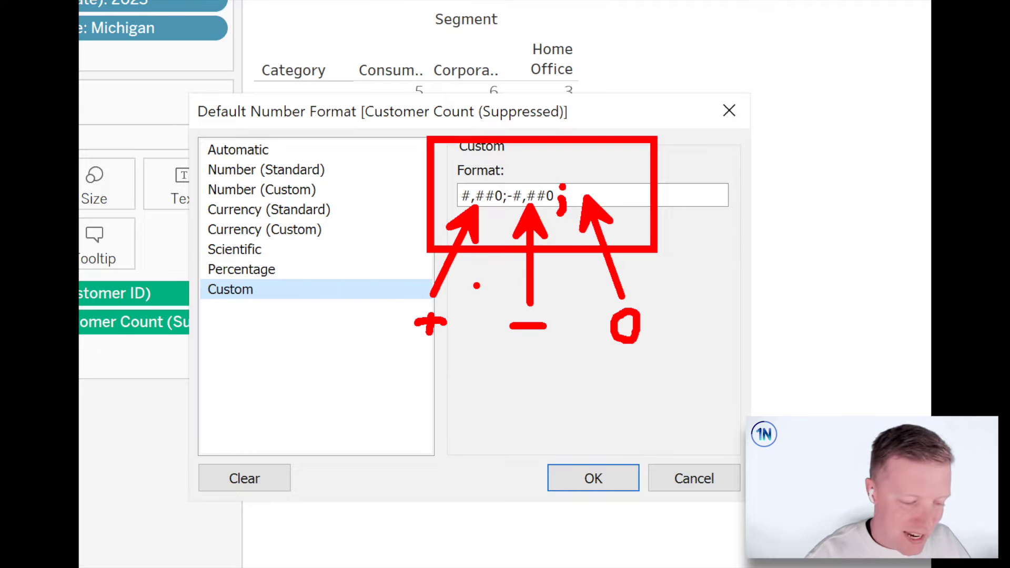
pyautogui.press('Escape')
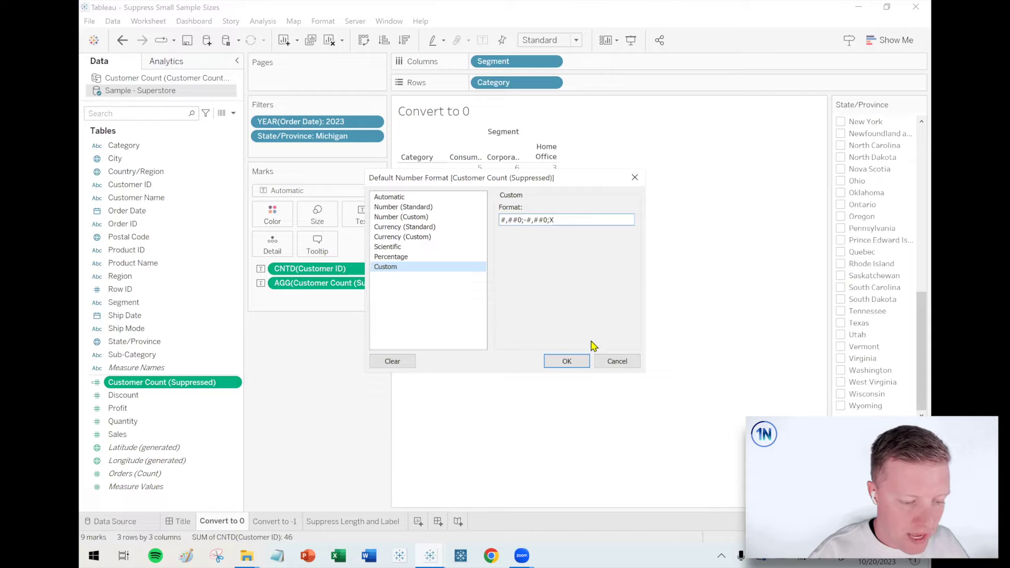
pyautogui.click(568, 362)
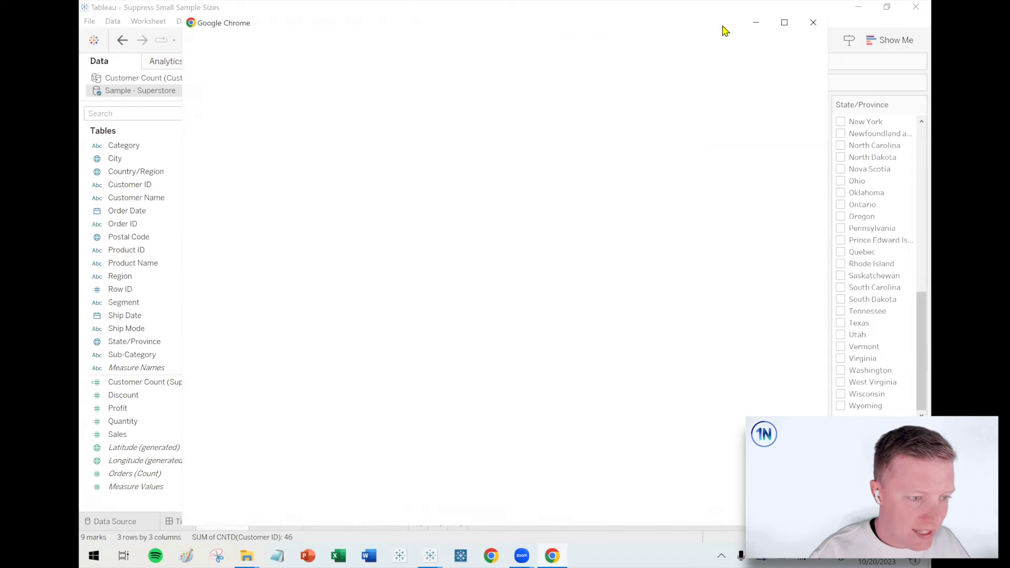
# Search Google for 'star symbol icon copy and paste'
pyautogui.moveTo(775, 30); pyautogui.dragTo(931, 31)
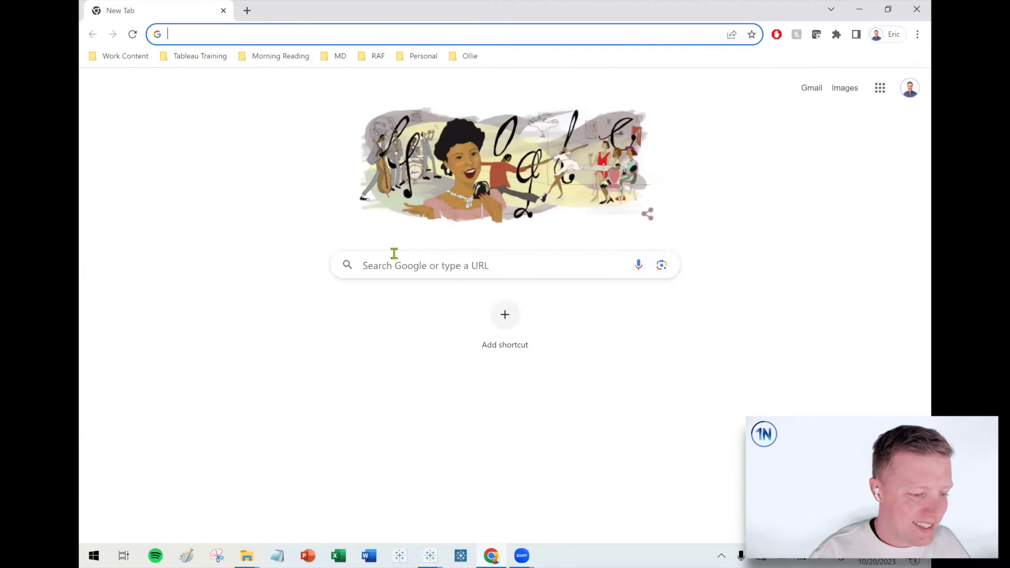
pyautogui.click(396, 255)
pyautogui.write('star symbol')
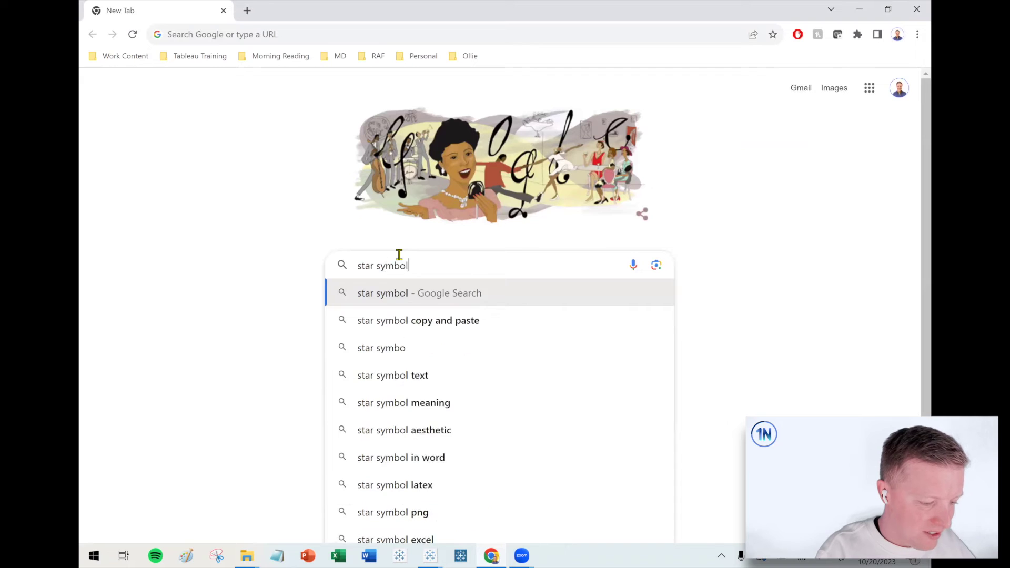
pyautogui.write(' icon copy and p')
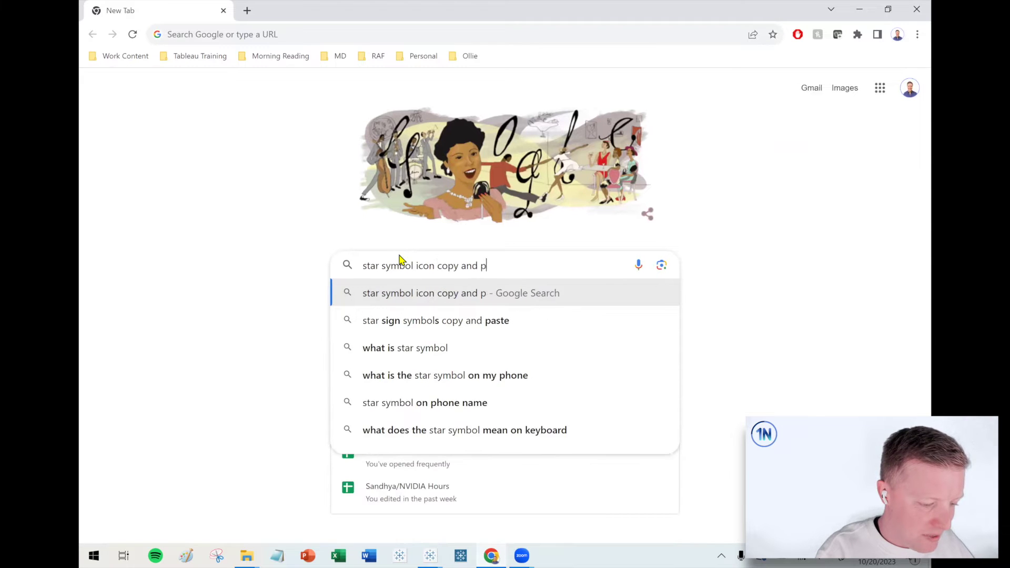
pyautogui.write('aste')
pyautogui.press('Return')
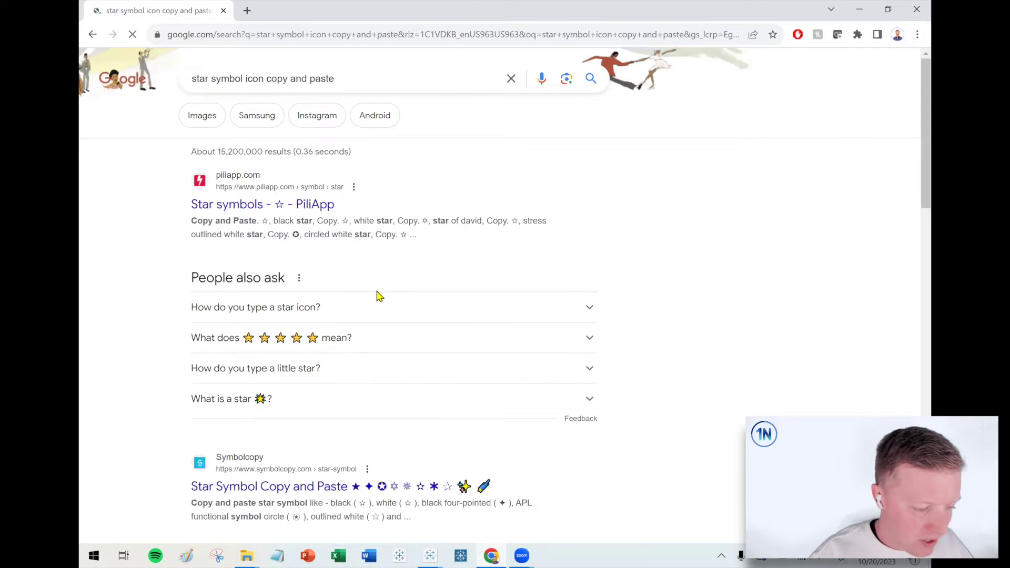
# Copy the black ★ from the Symbolcopy star symbols page and minimize Chrome
pyautogui.scroll(-2, 362, 300)
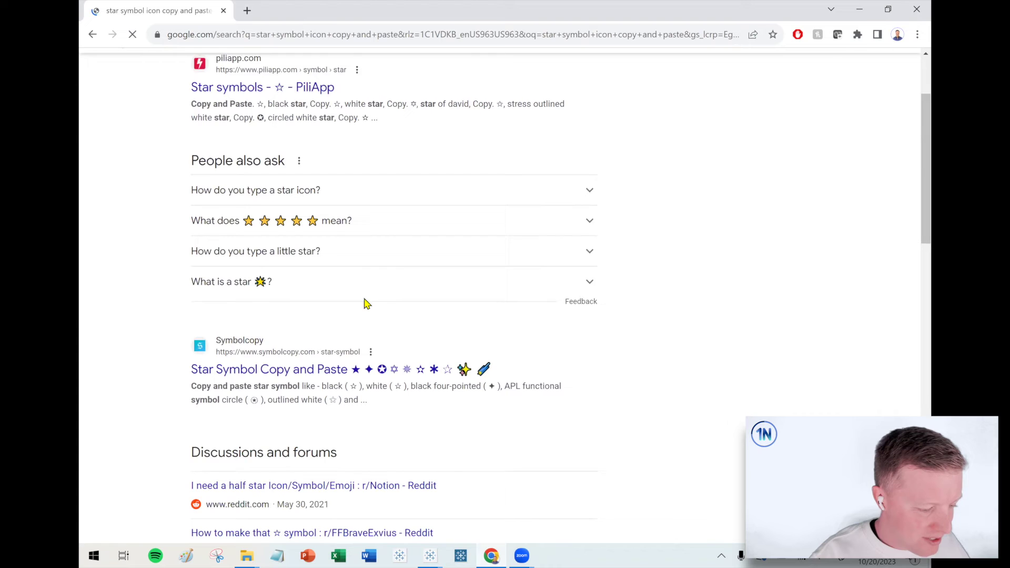
pyautogui.click(350, 367)
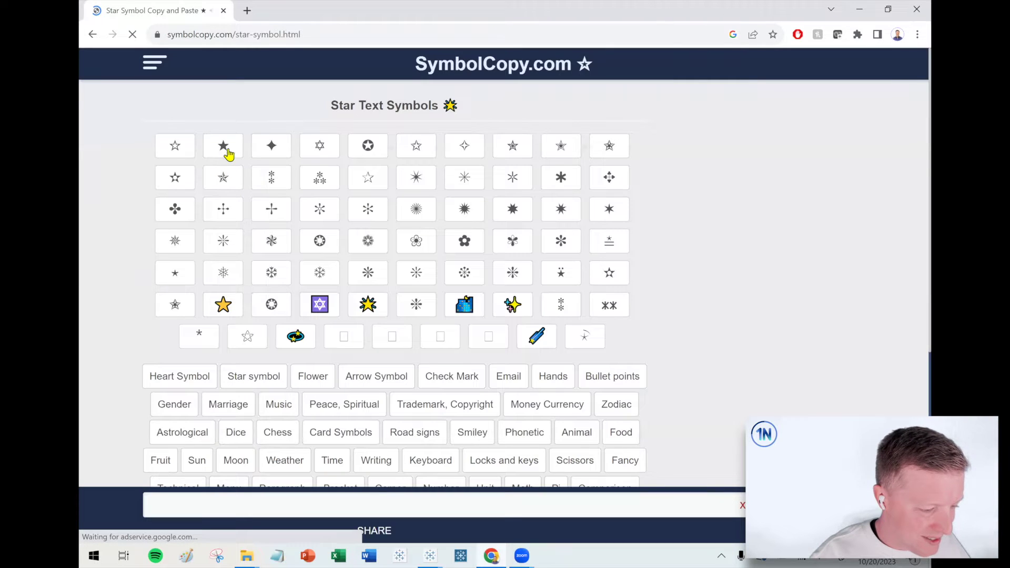
pyautogui.click(225, 150)
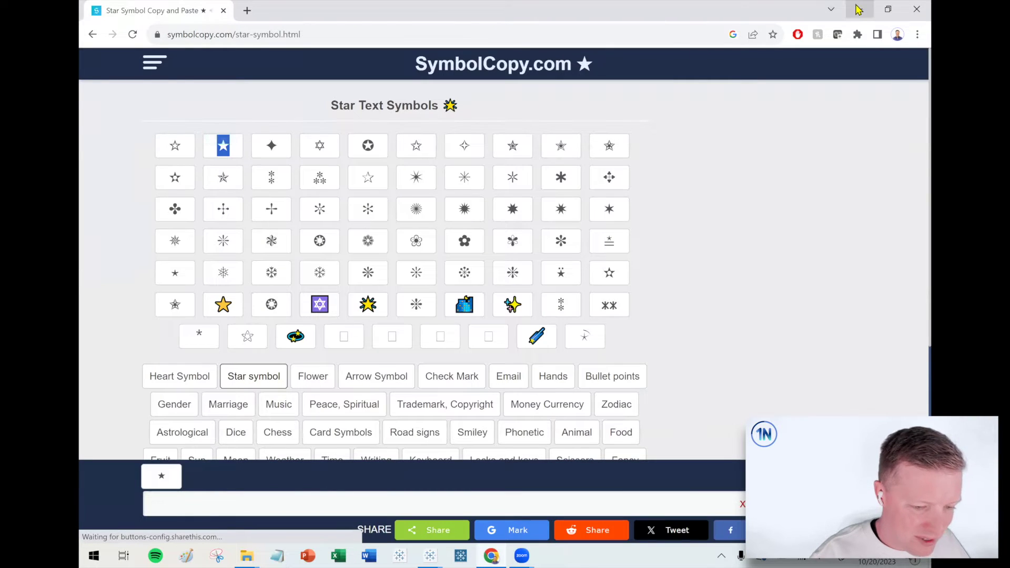
pyautogui.click(860, 9)
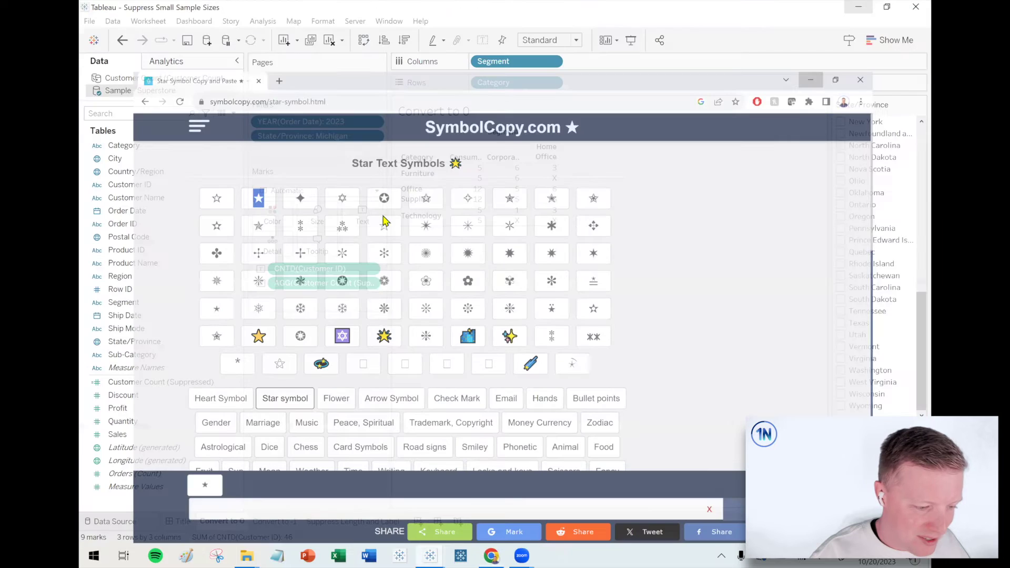
# Replace X with the pasted ★ in the zero format and widen the crosstab columns to show headers fully
pyautogui.rightClick(156, 384)
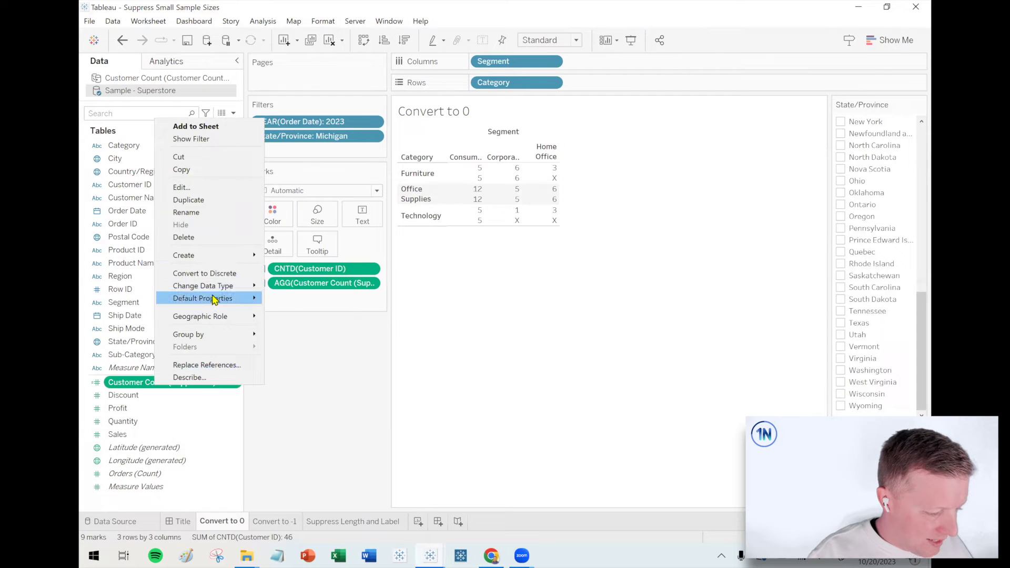
pyautogui.moveTo(214, 300)
pyautogui.click(315, 322)
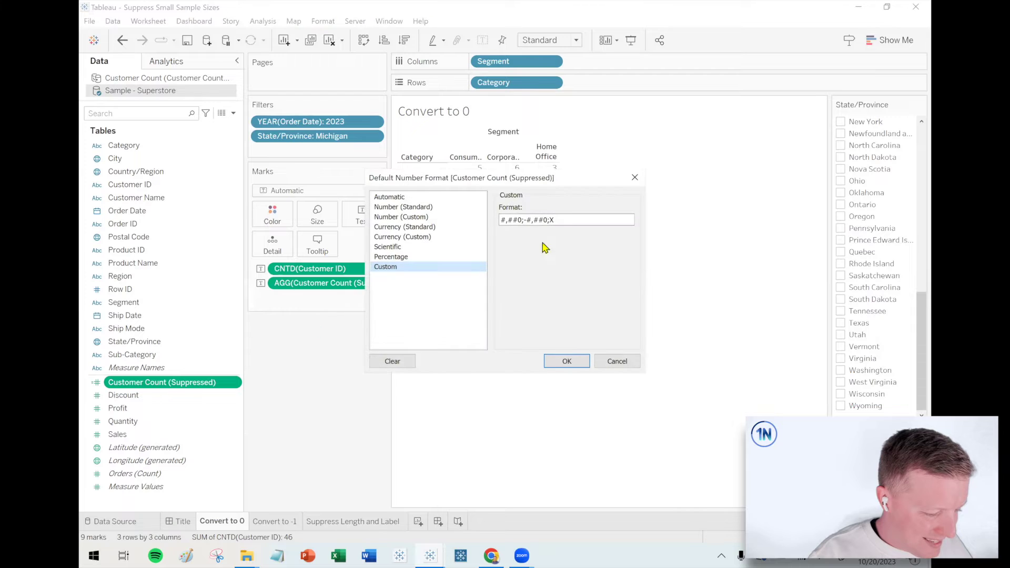
pyautogui.press('BackSpace')
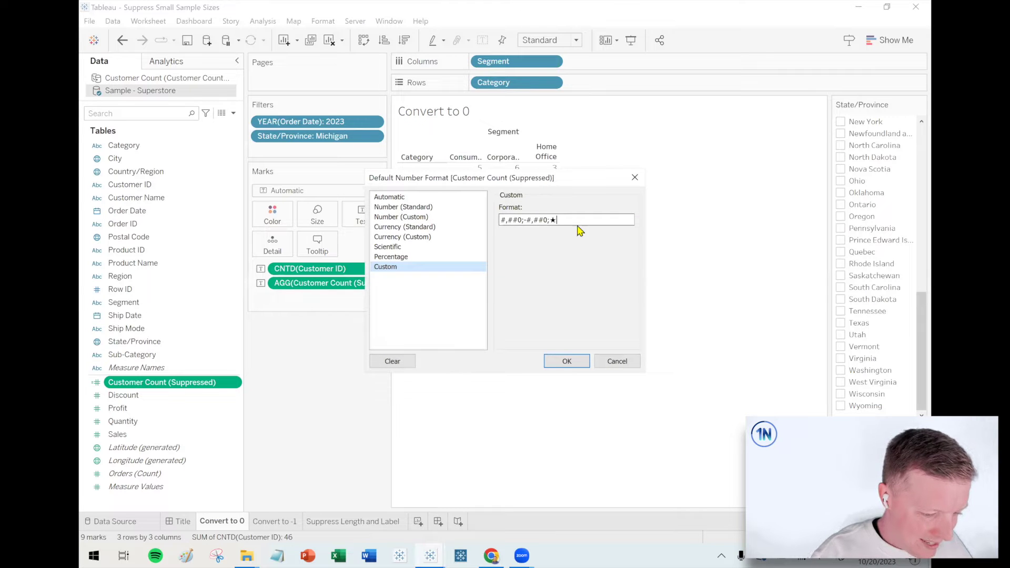
pyautogui.click(564, 360)
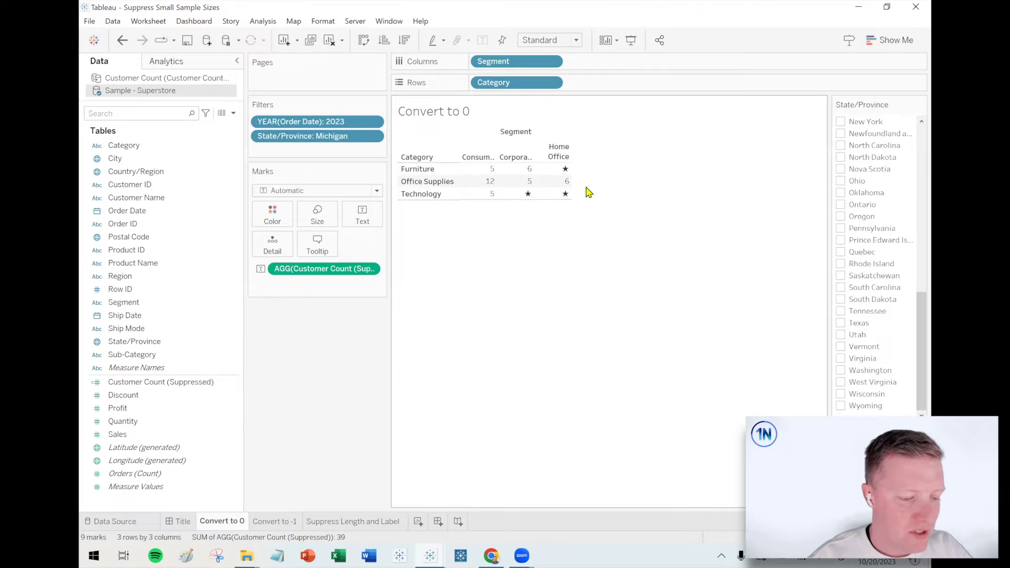
pyautogui.moveTo(571, 186); pyautogui.dragTo(597, 187)
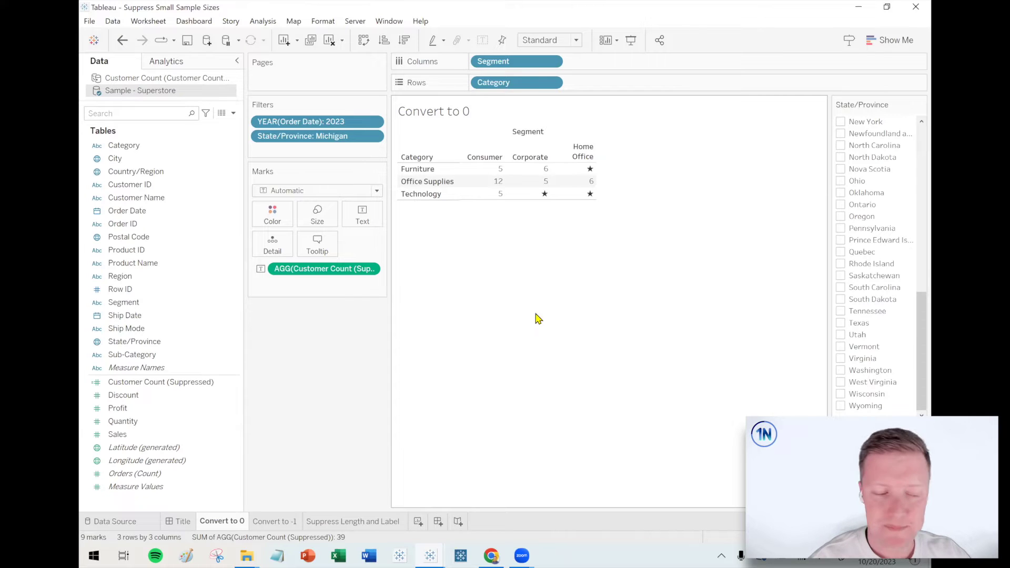
pyautogui.click(270, 521)
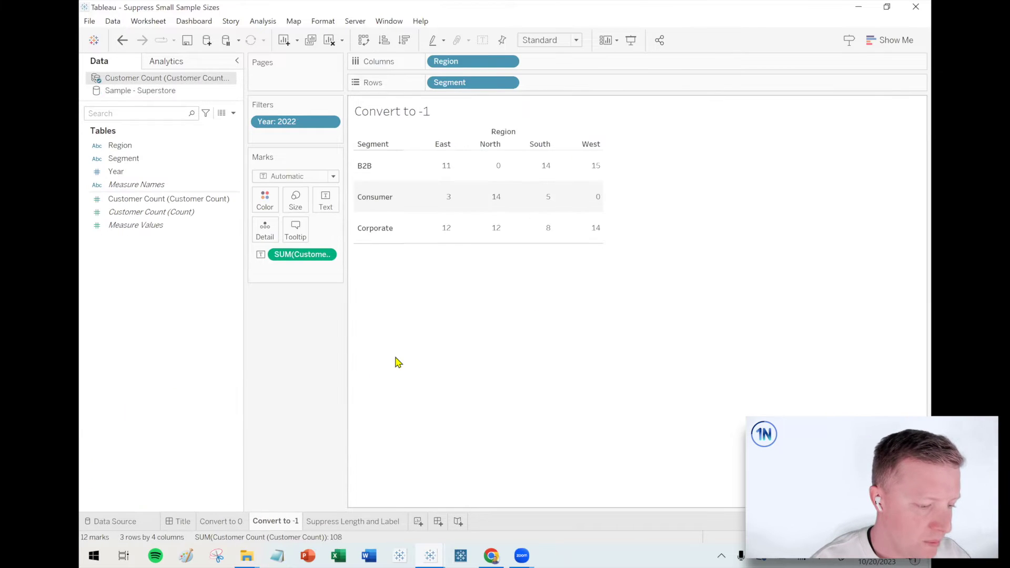
# Inspect the B2B North zero count, compare against Convert to 0, then return to Convert to -1
pyautogui.click(495, 176)
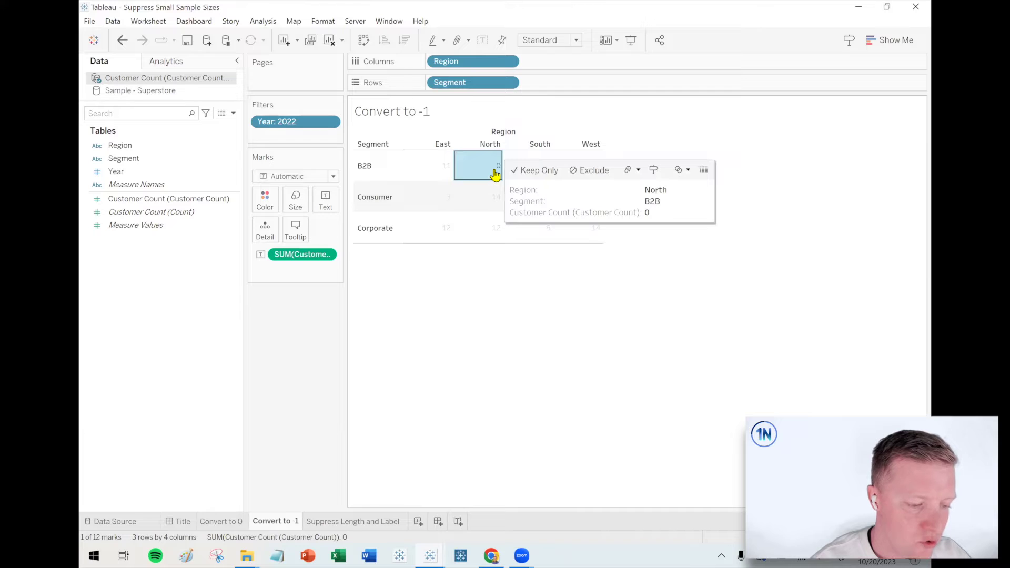
pyautogui.click(496, 175)
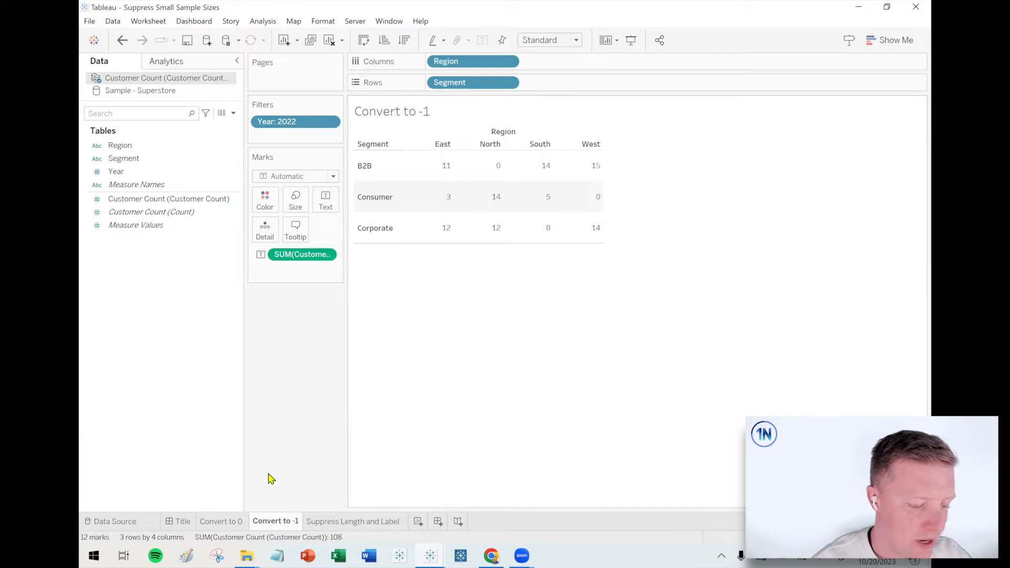
pyautogui.click(225, 523)
pyautogui.moveTo(521, 203)
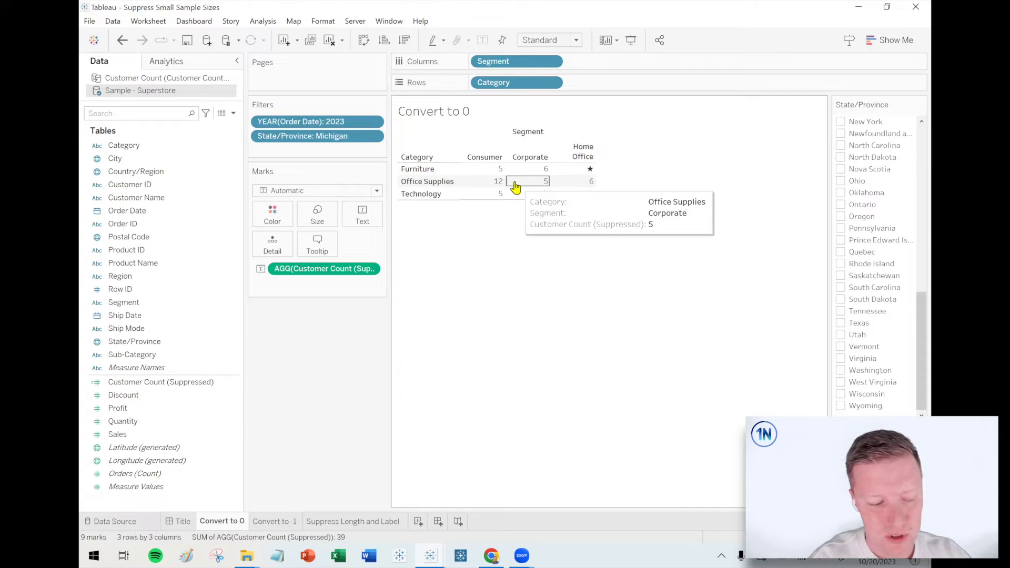
pyautogui.click(291, 521)
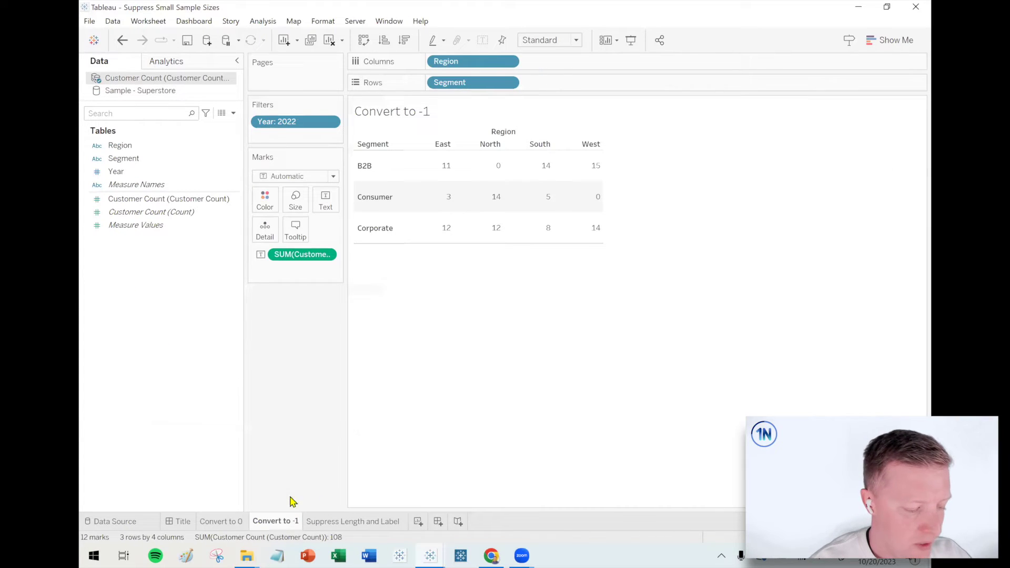
pyautogui.click(222, 114)
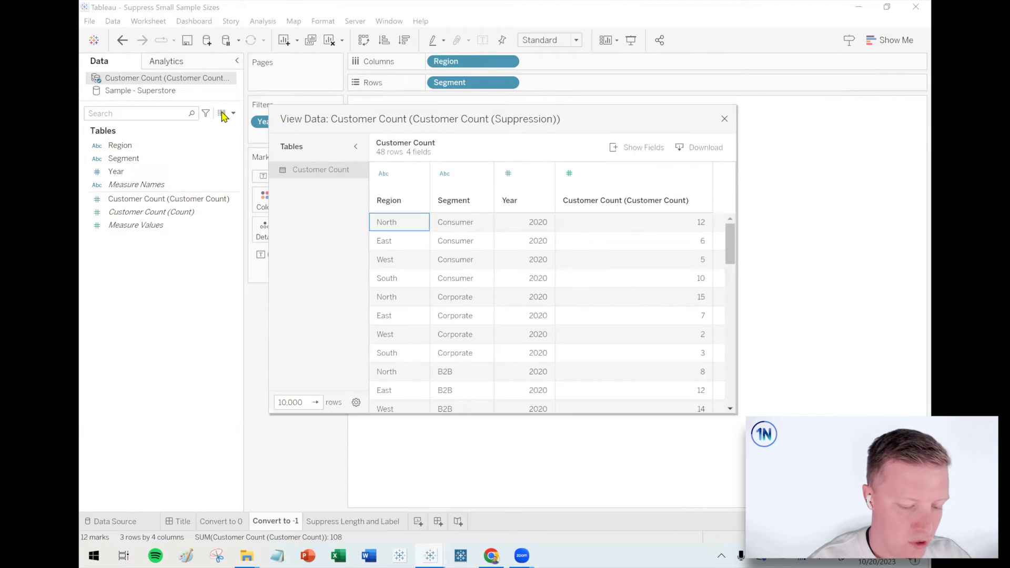
pyautogui.moveTo(738, 413); pyautogui.dragTo(812, 482)
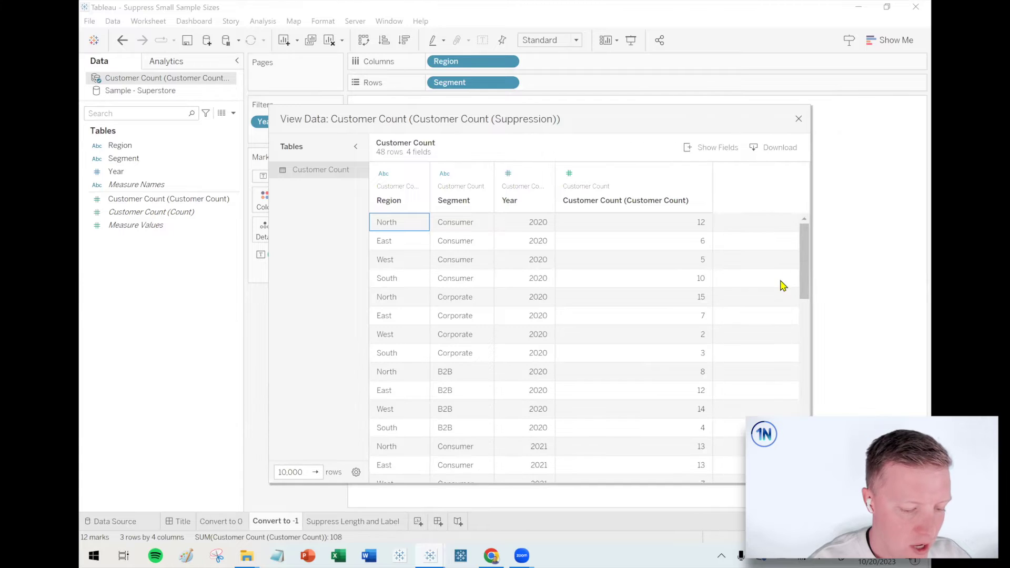
pyautogui.moveTo(808, 297); pyautogui.dragTo(809, 372)
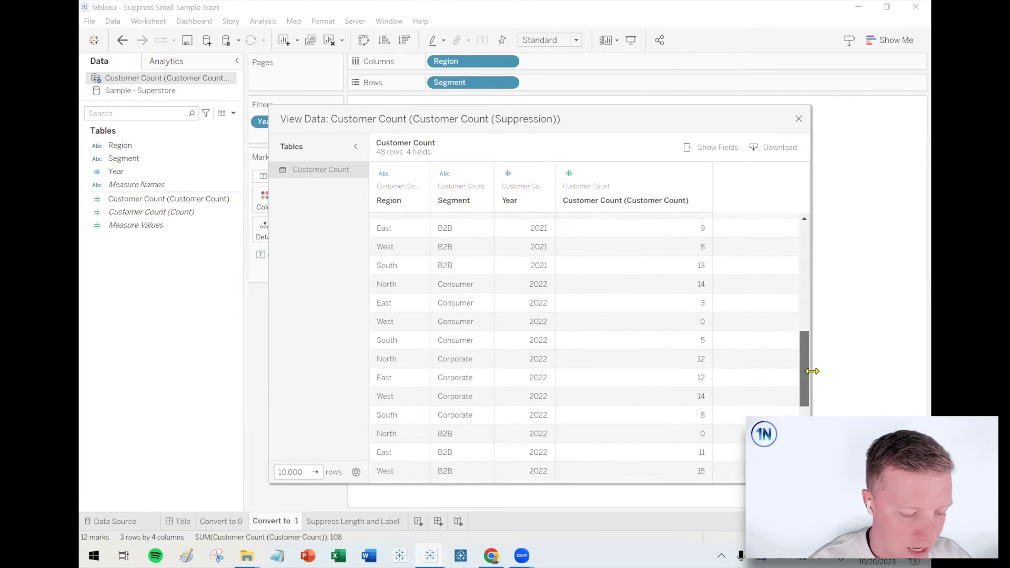
pyautogui.click(695, 313)
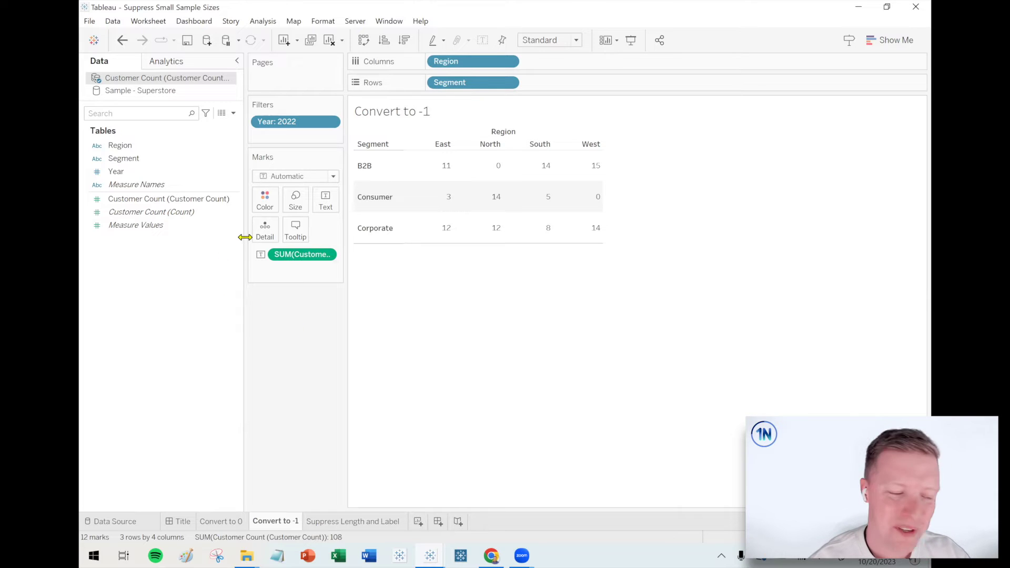
# Widen the Data pane and create a calculated field named Customer Count (Suppressed)
pyautogui.moveTo(245, 236); pyautogui.dragTo(267, 236)
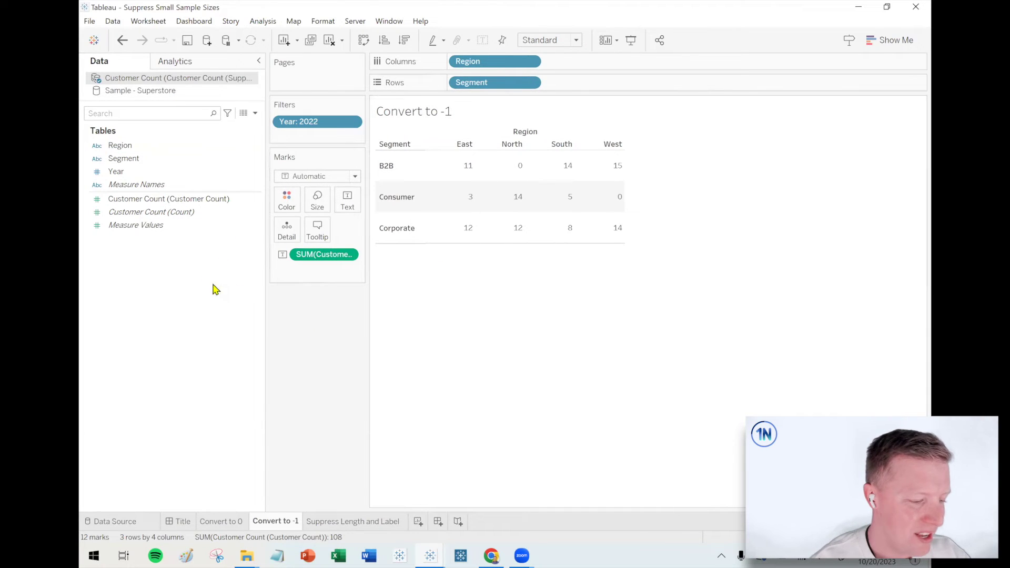
pyautogui.rightClick(124, 269)
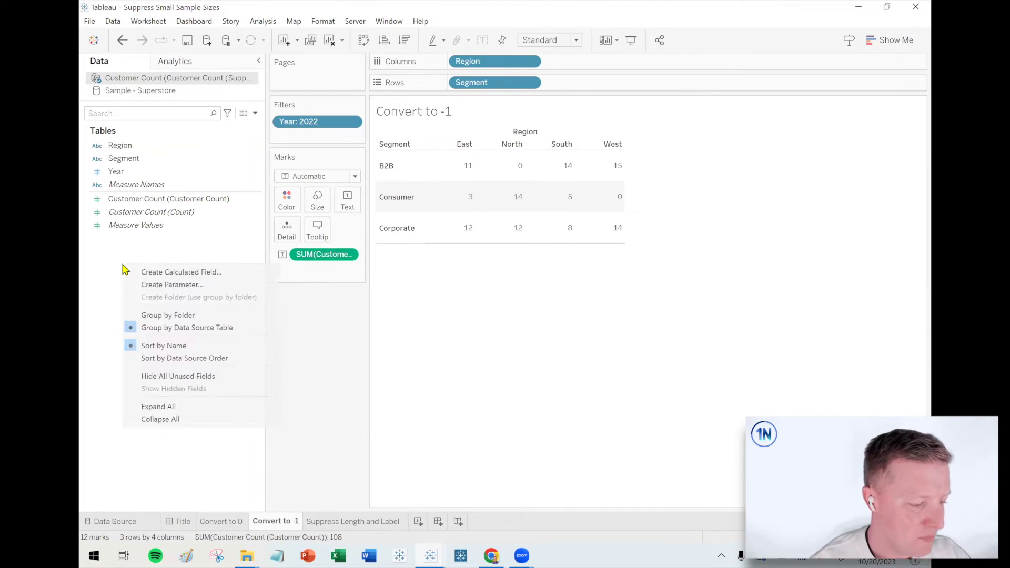
pyautogui.click(185, 272)
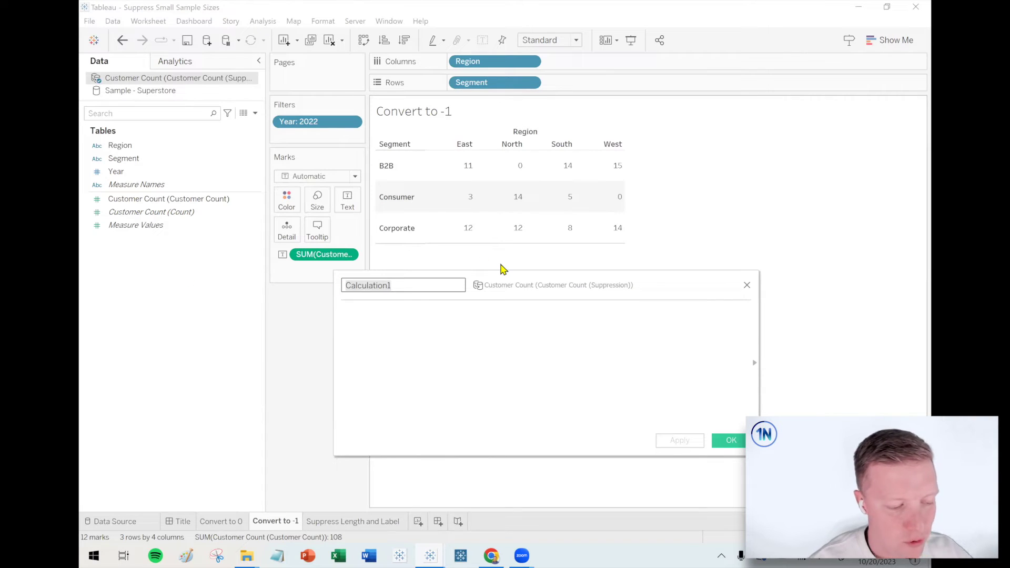
pyautogui.write('Customer Count (Suppressed')
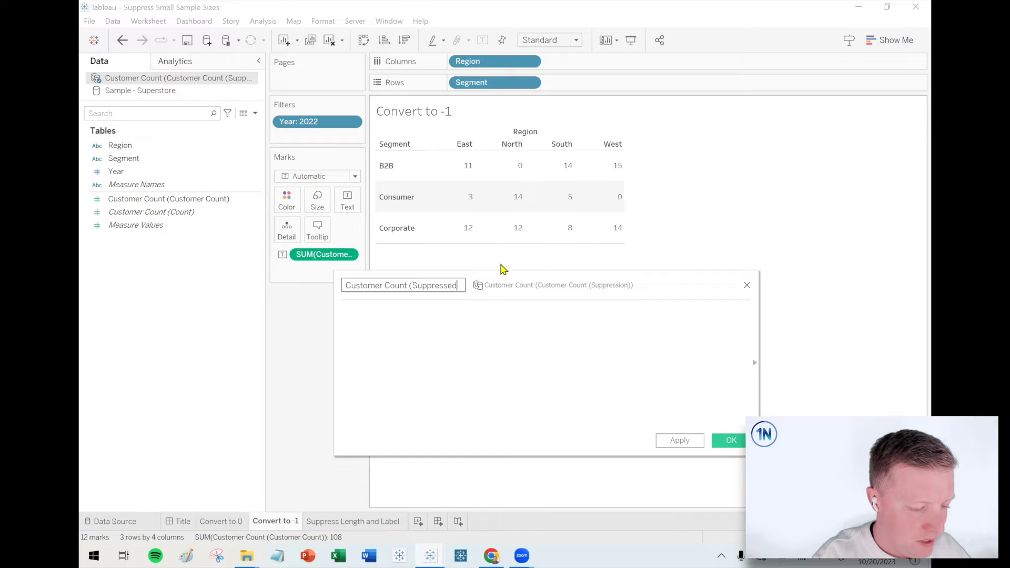
pyautogui.write(')')
# Write IF SUM([Customer Count (Customer Count)]) < 5 THEN -1, fixing the THEN typo, and start ELSE
pyautogui.click(458, 361)
pyautogui.write('IF')
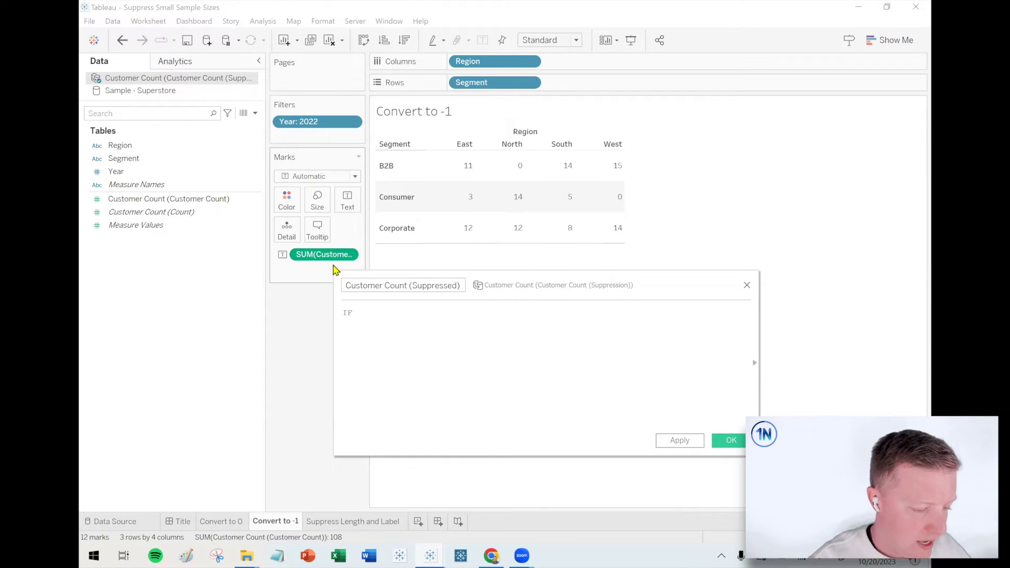
pyautogui.moveTo(321, 254); pyautogui.dragTo(471, 358)
pyautogui.scroll(2, 579, 380)
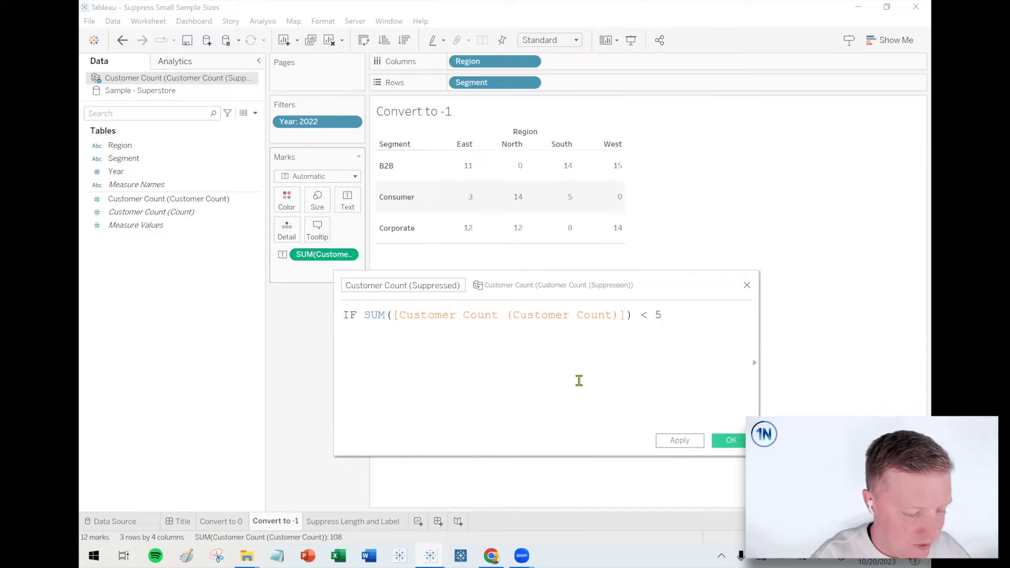
pyautogui.write('< 5 TJEM')
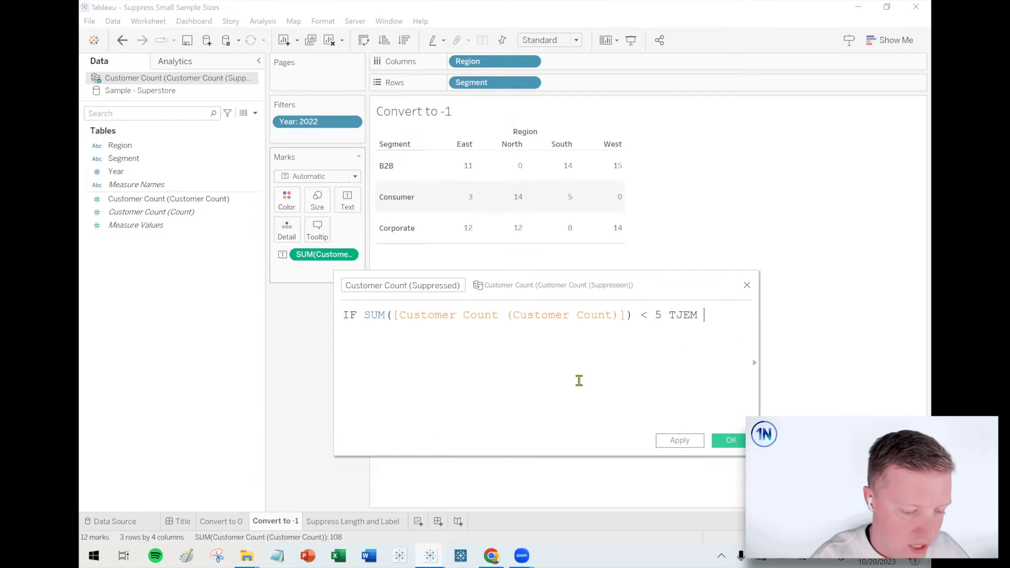
pyautogui.press('BackSpace')
pyautogui.write('HENN')
pyautogui.press('BackSpace')
pyautogui.press('BackSpace')
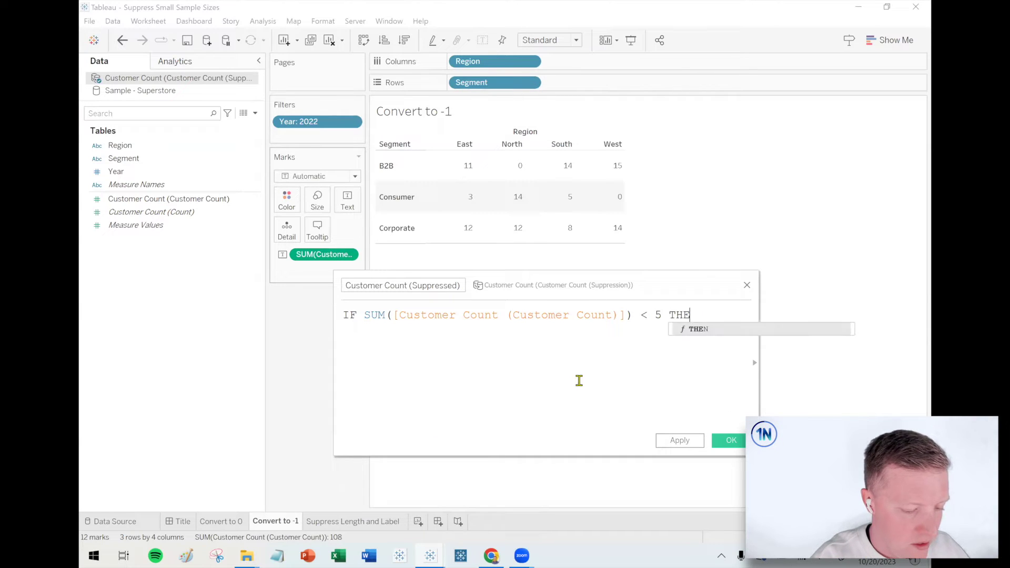
pyautogui.write('N -1')
pyautogui.press('Return')
pyautogui.write('ELSE')
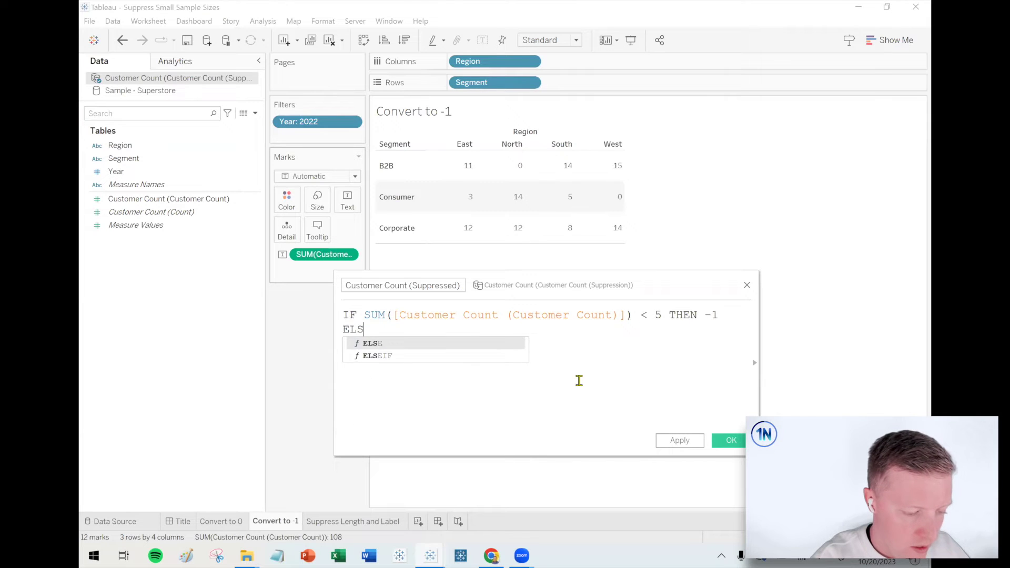
# Complete the ELSE branch with the copied SUM expression and END, then review the formula
pyautogui.moveTo(364, 314); pyautogui.dragTo(630, 317)
pyautogui.hotkey('ctrl', 'c')
pyautogui.click(577, 326)
pyautogui.hotkey('ctrl', 'v')
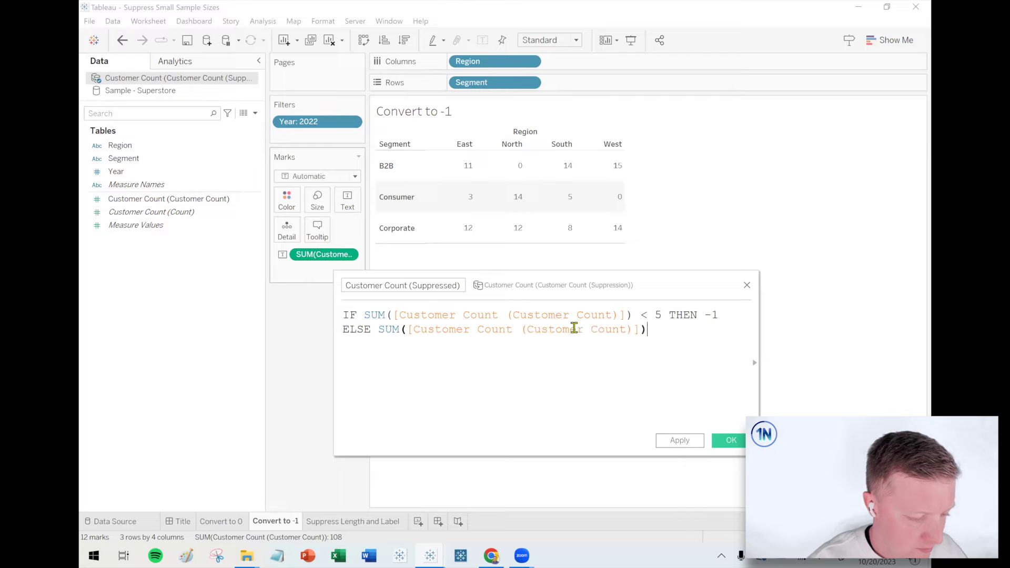
pyautogui.write('END')
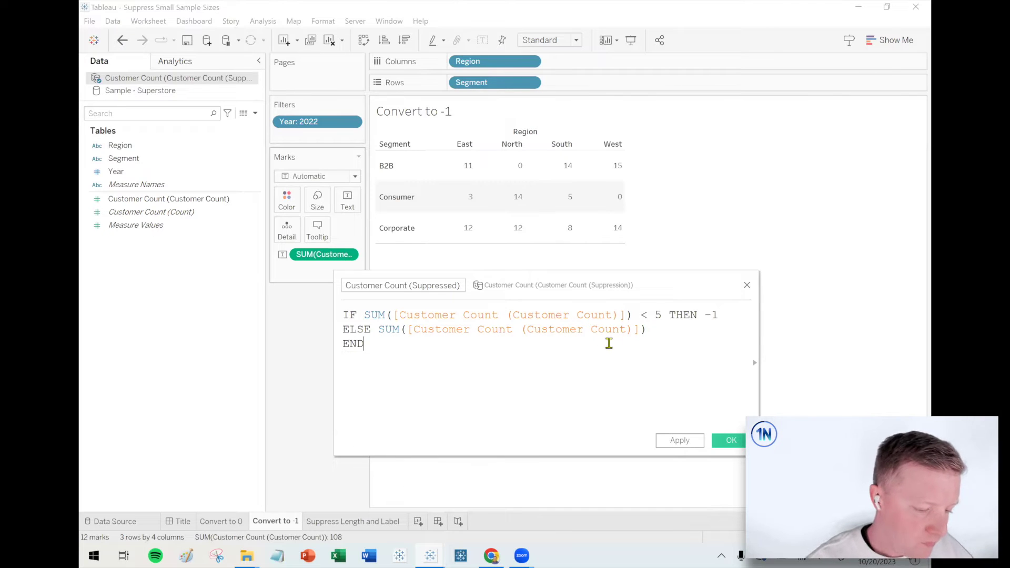
pyautogui.moveTo(675, 292); pyautogui.dragTo(771, 296)
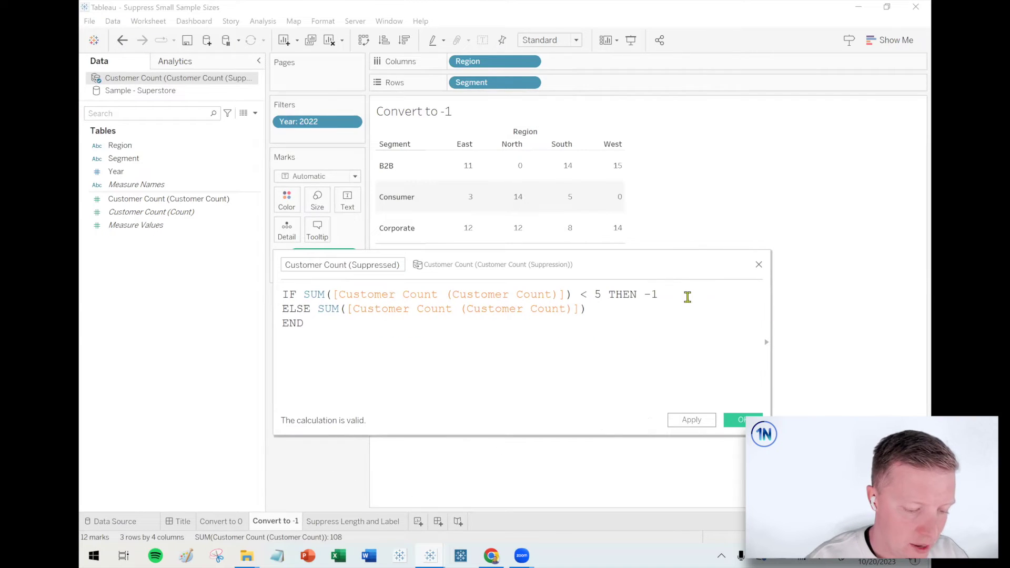
pyautogui.moveTo(664, 296); pyautogui.dragTo(642, 299)
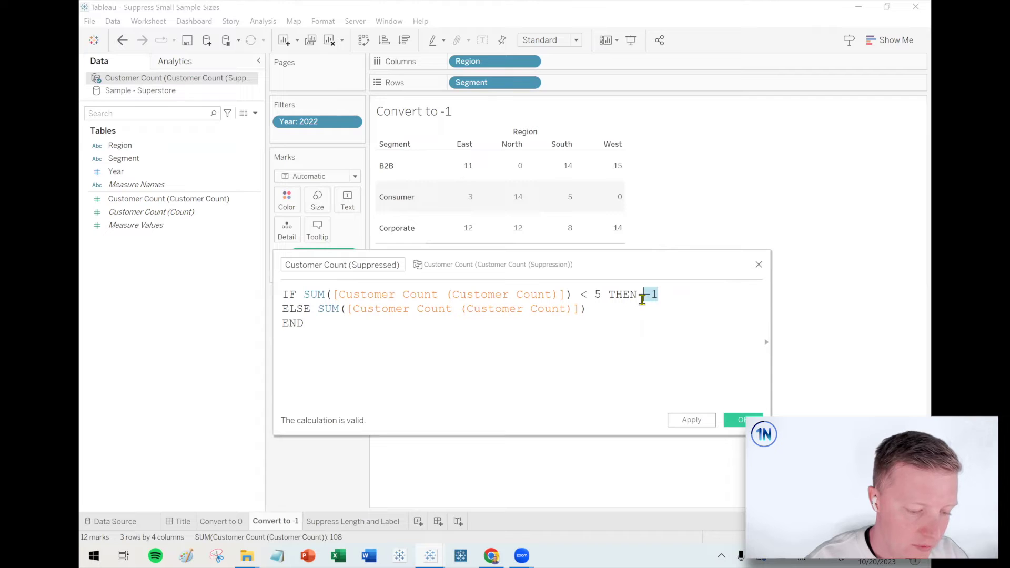
pyautogui.click(701, 308)
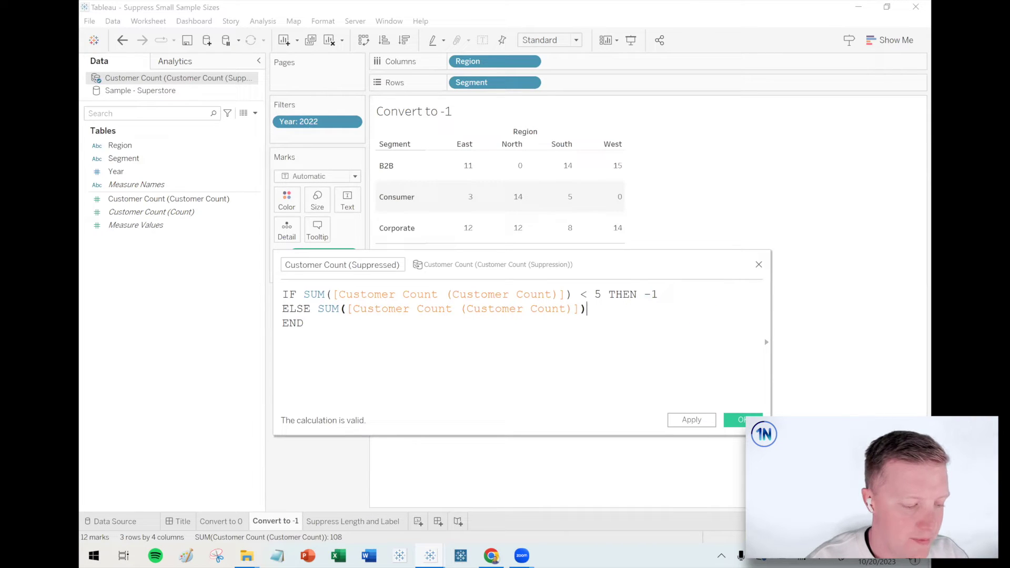
# Save the calculation and add Customer Count (Suppressed) to Text, showing -1 under counts below 5
pyautogui.click(743, 419)
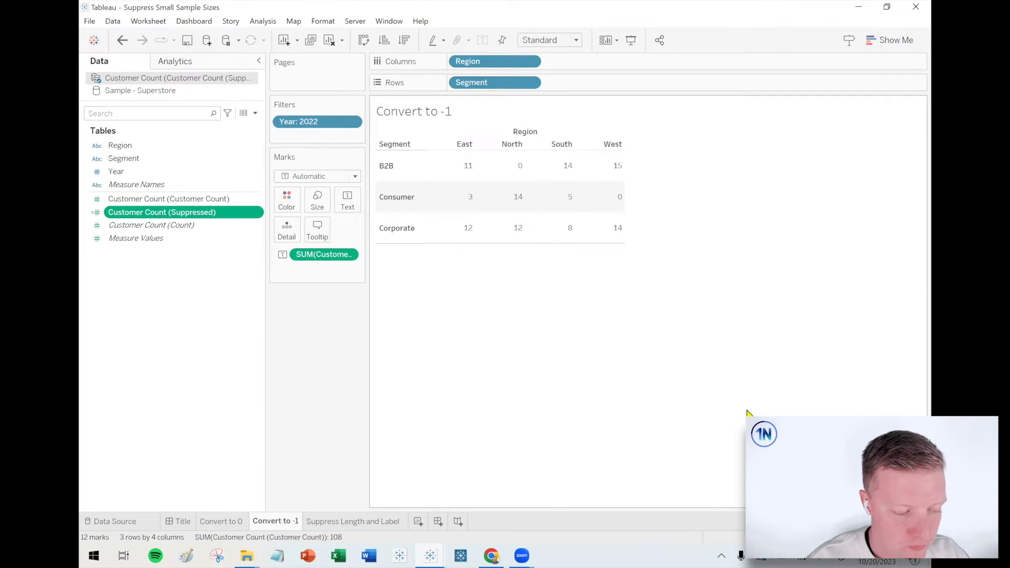
pyautogui.moveTo(177, 213); pyautogui.dragTo(354, 206)
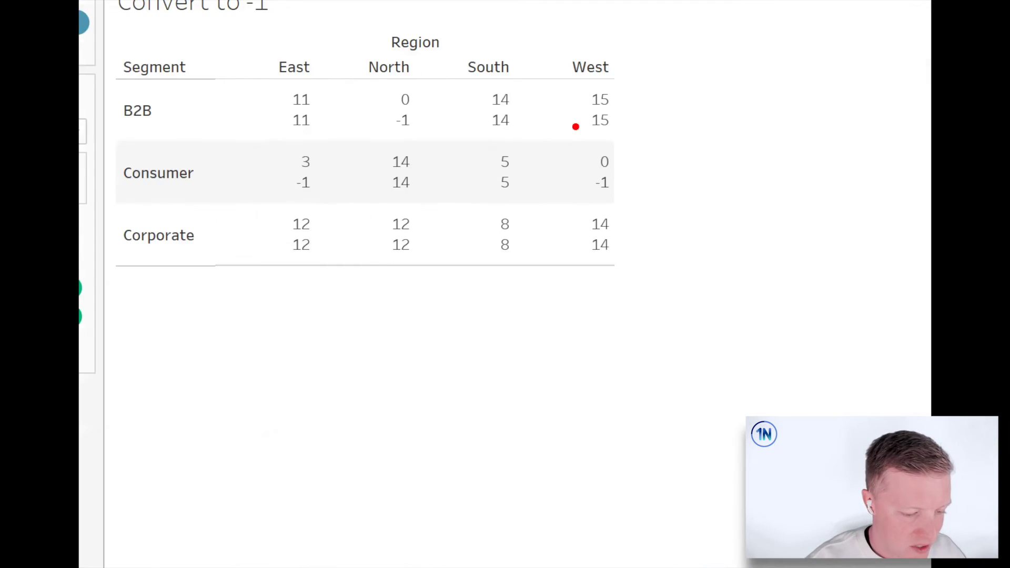
pyautogui.moveTo(570, 136); pyautogui.dragTo(640, 200)
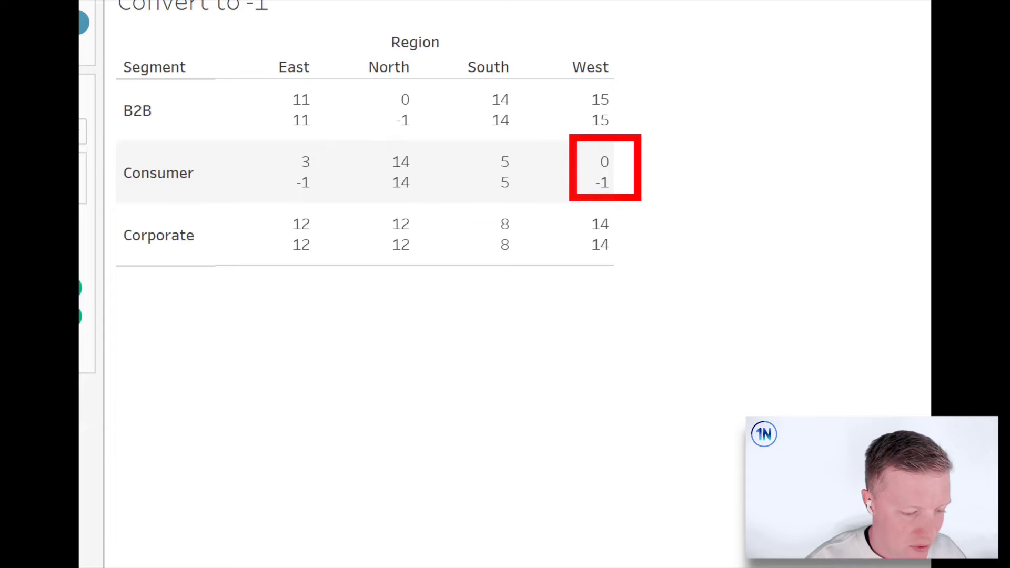
pyautogui.moveTo(260, 143); pyautogui.dragTo(338, 200)
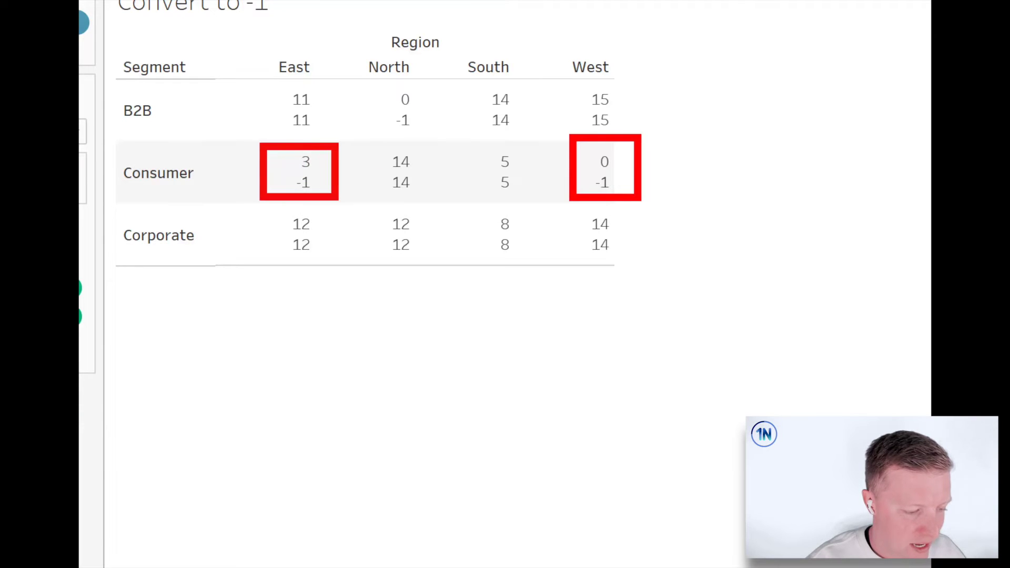
pyautogui.press('Escape')
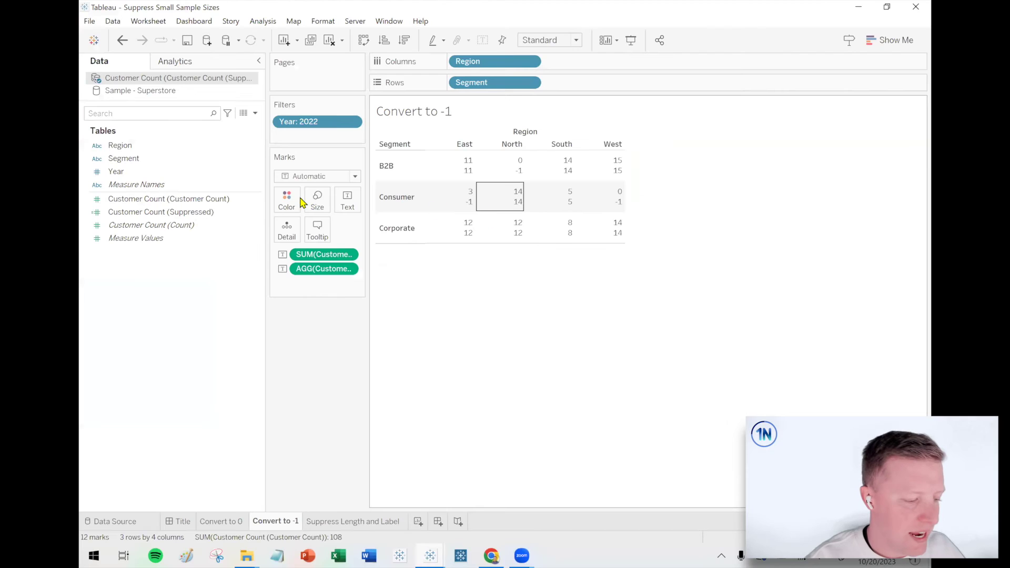
pyautogui.click(213, 202)
pyautogui.rightClick(211, 202)
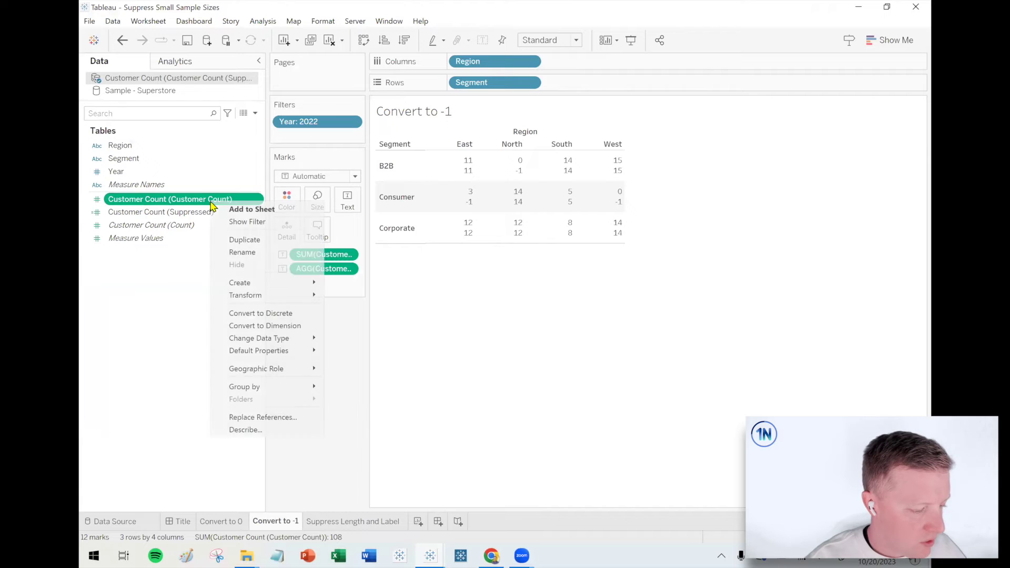
# Give Customer Count (Suppressed) a custom default number format with 0 decimal places
pyautogui.rightClick(183, 214)
pyautogui.moveTo(263, 395)
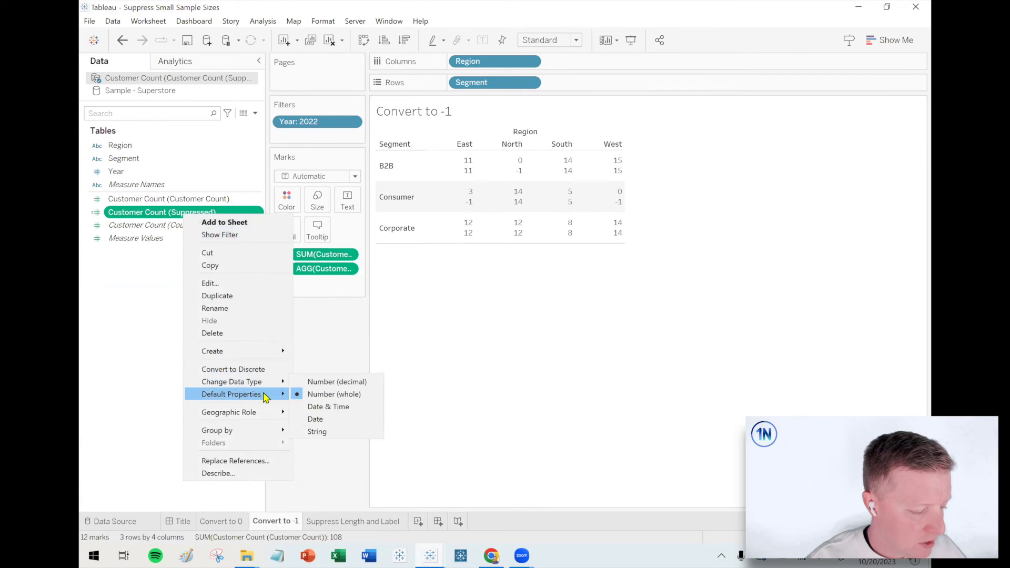
pyautogui.click(335, 419)
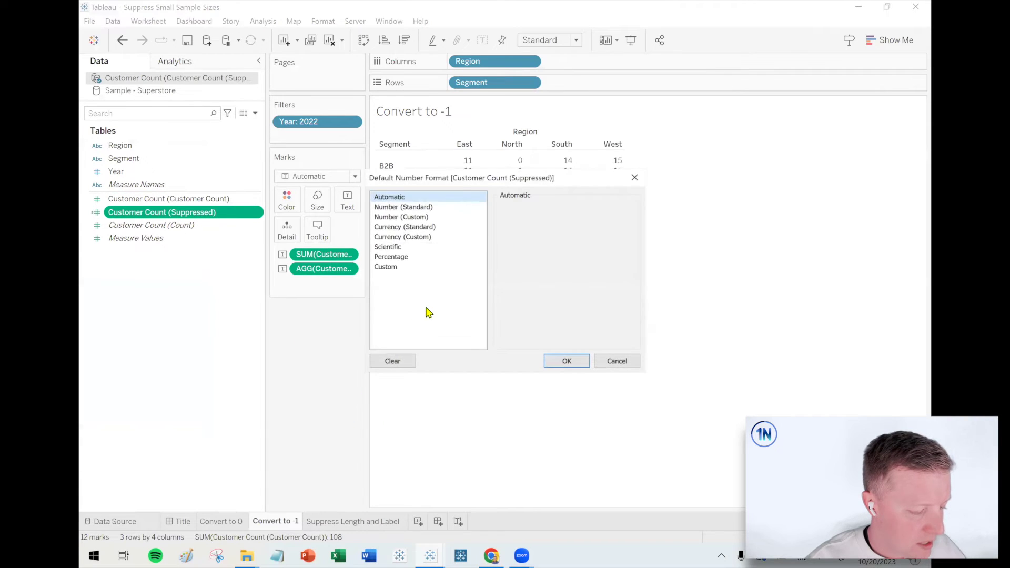
pyautogui.click(422, 217)
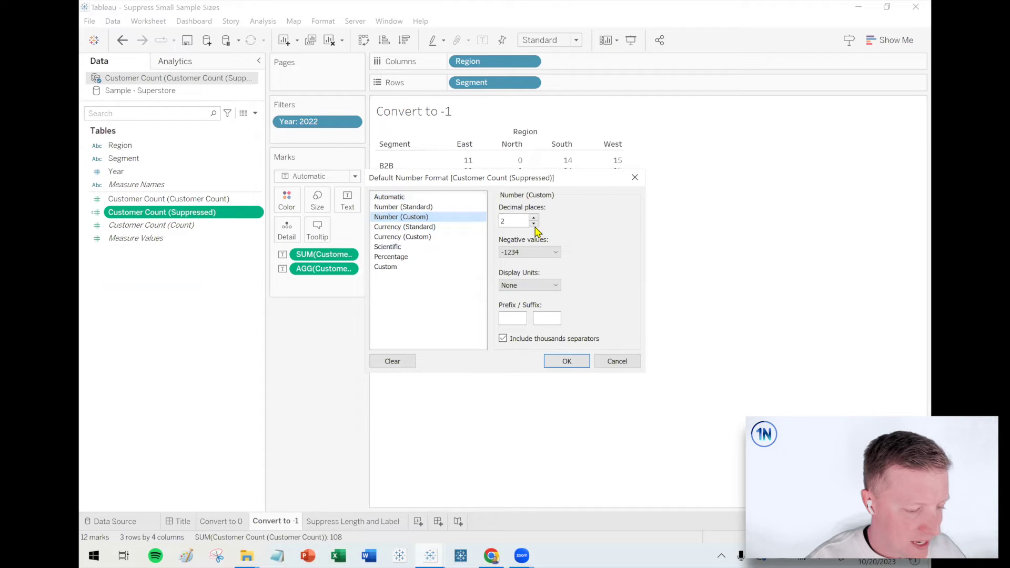
pyautogui.click(534, 223)
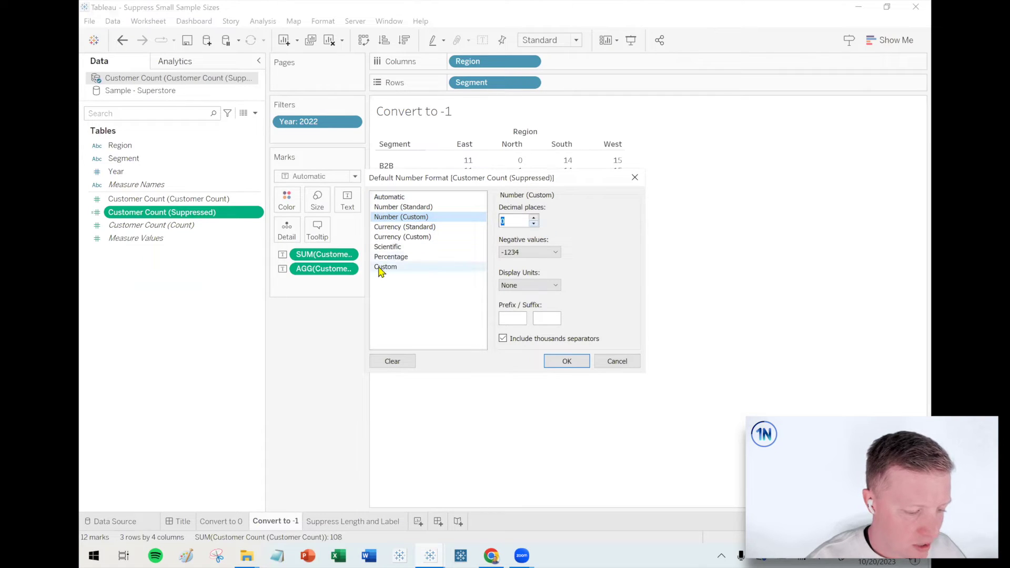
pyautogui.click(384, 268)
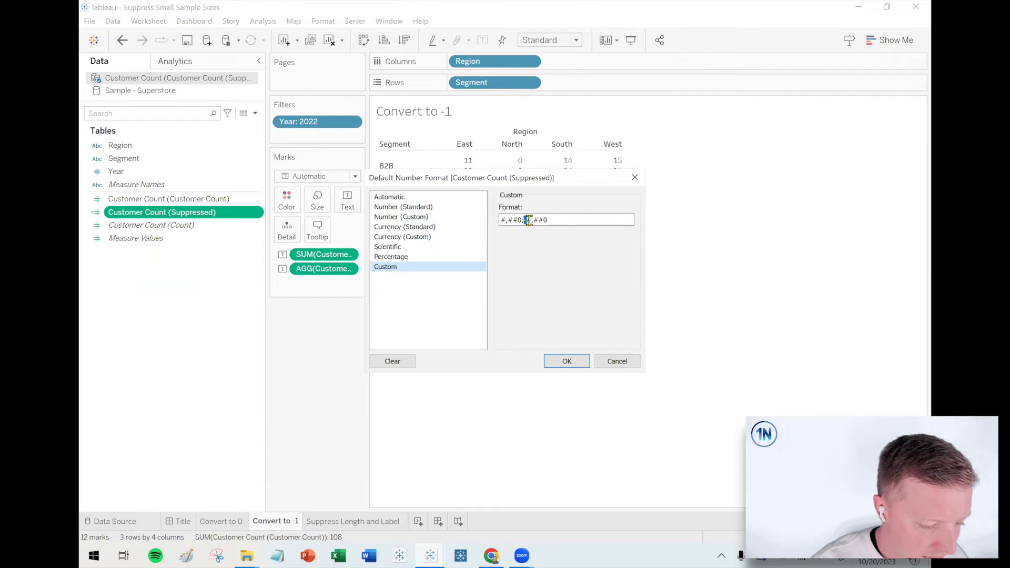
# Apply the custom format without a symbol yet, and consult the SymbolCopy star page in Chrome
pyautogui.moveTo(529, 221); pyautogui.dragTo(554, 221)
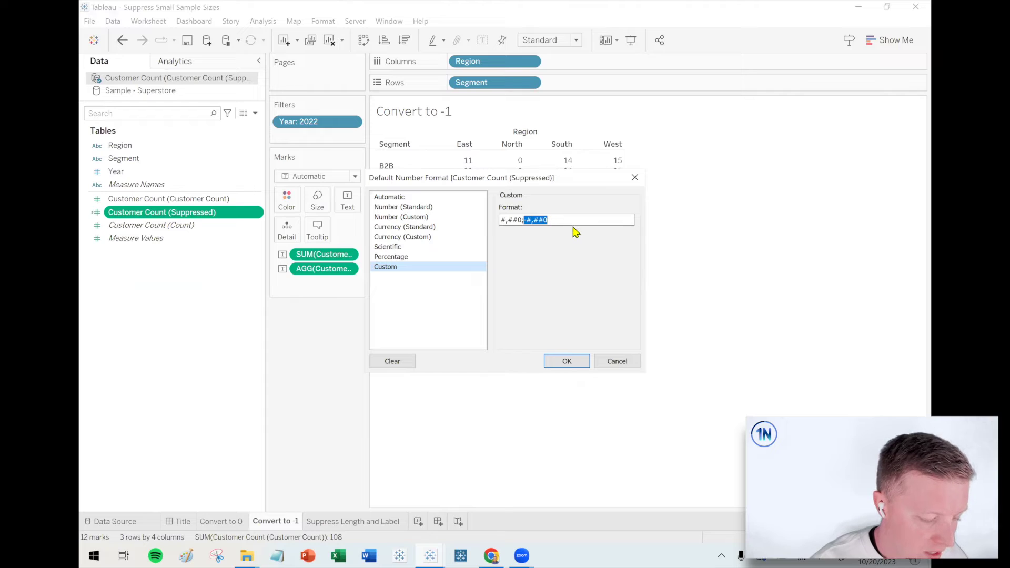
pyautogui.hotkey('ctrl', 'v')
pyautogui.hotkey('ctrl', 'z')
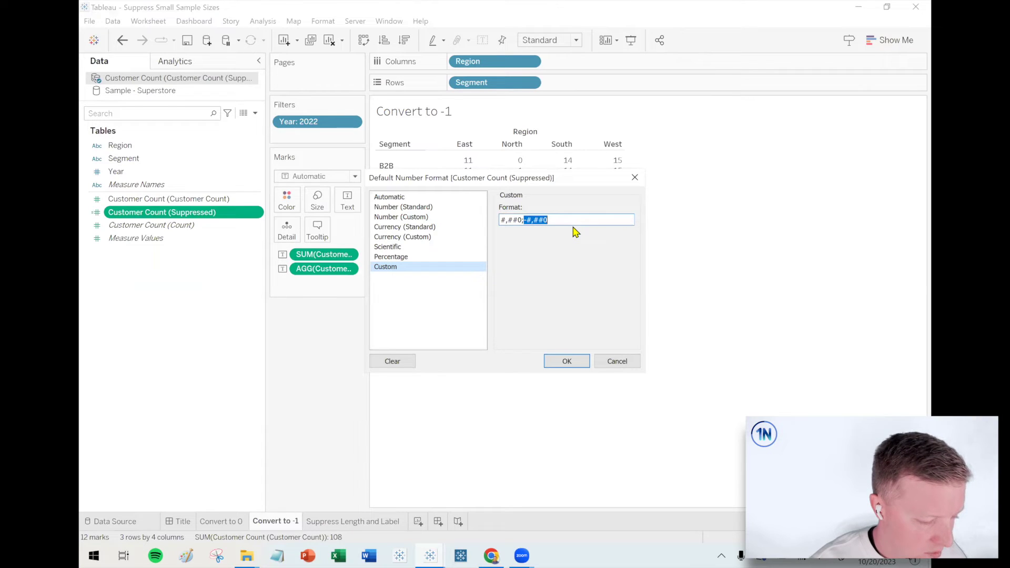
pyautogui.click(575, 359)
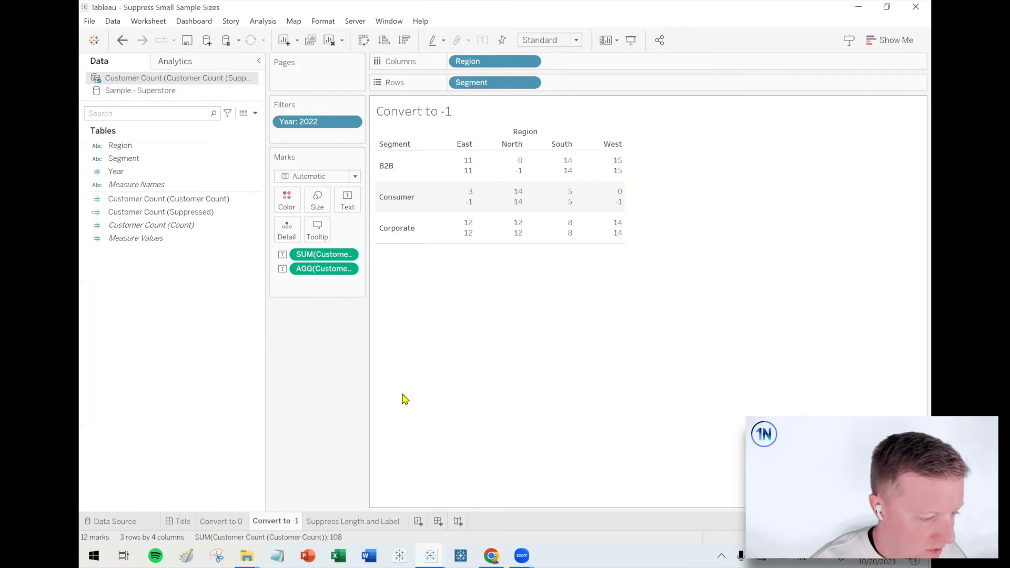
pyautogui.click(492, 556)
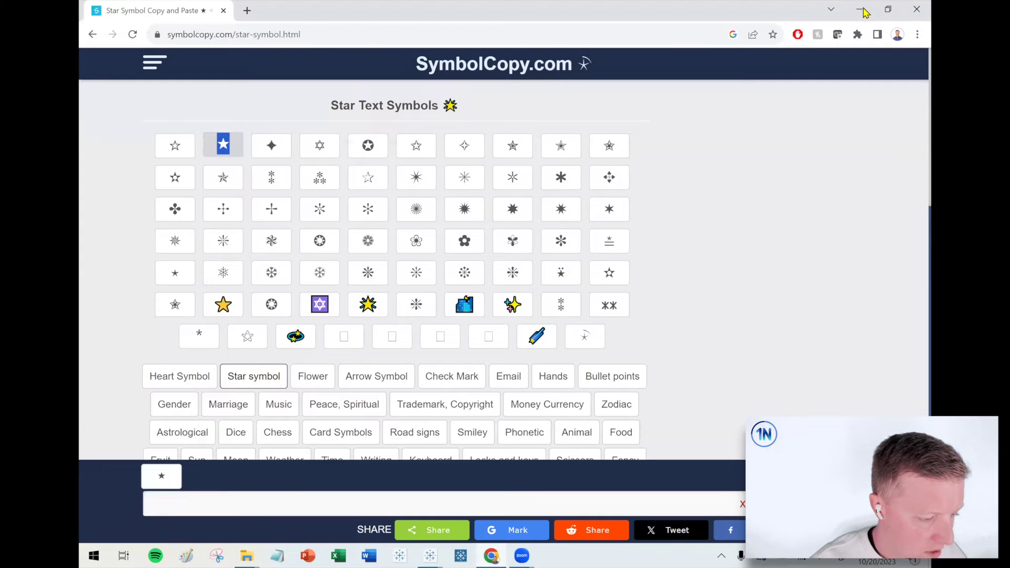
pyautogui.click(861, 10)
# Replace the negative section of Customer Count (Suppressed)'s format with ★, giving #,##0;★
pyautogui.rightClick(183, 214)
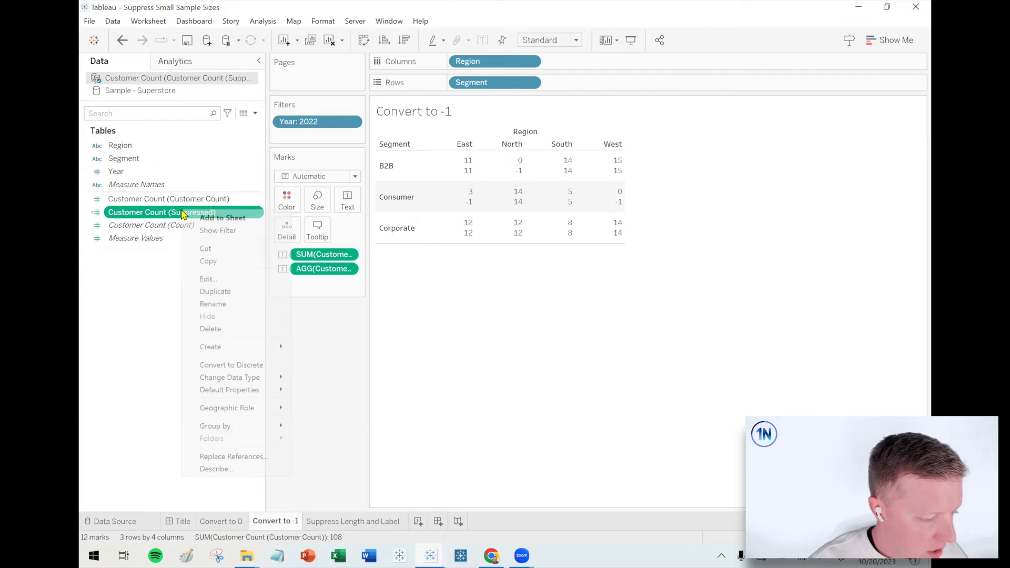
pyautogui.moveTo(237, 389)
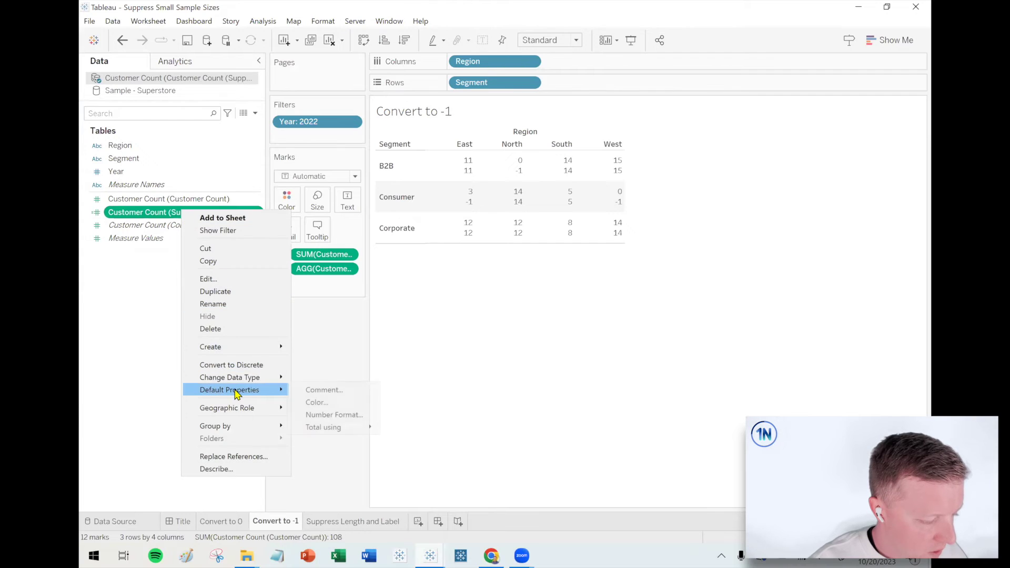
pyautogui.click(363, 415)
pyautogui.moveTo(559, 223); pyautogui.dragTo(524, 223)
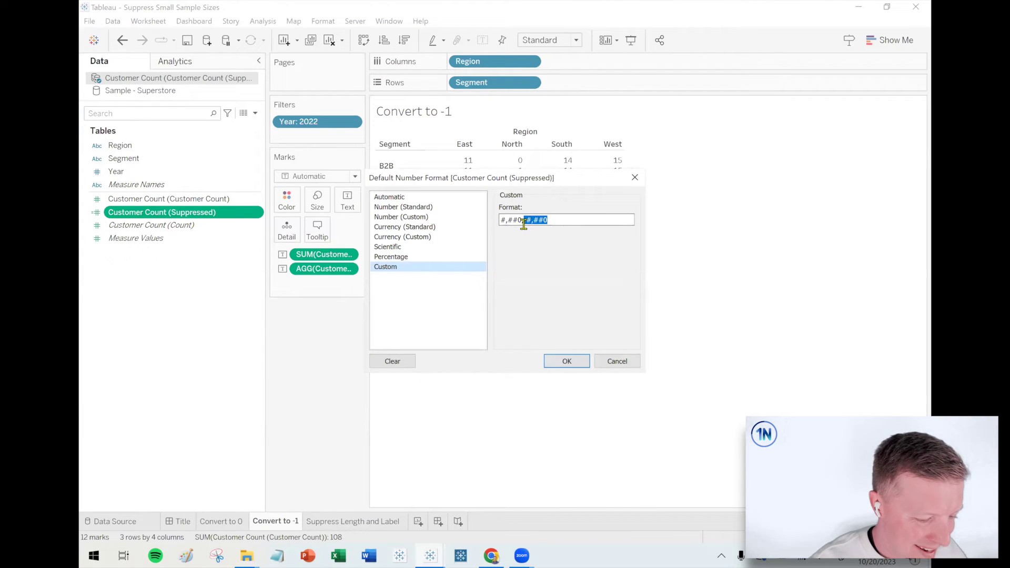
pyautogui.write('★')
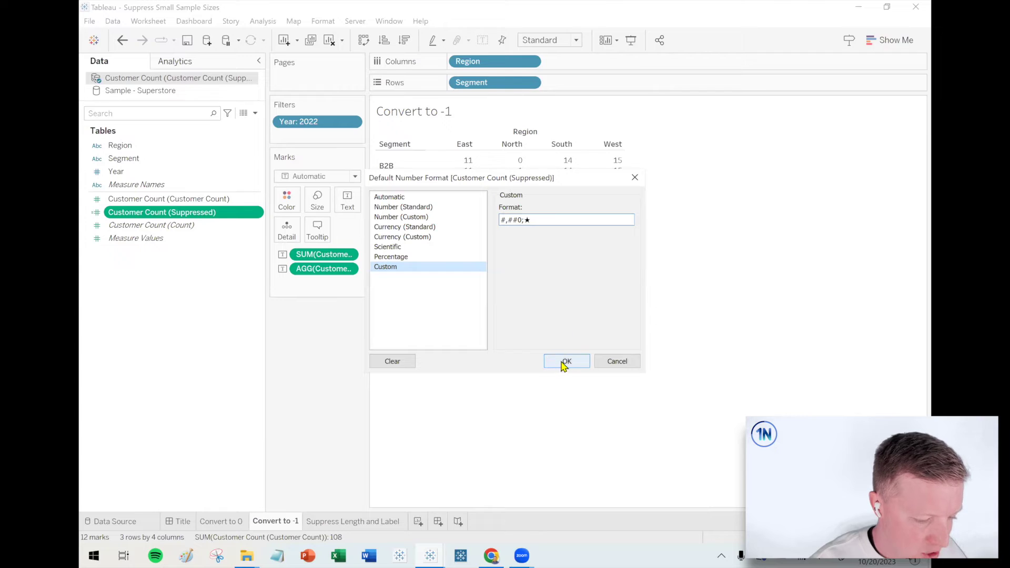
pyautogui.click(563, 361)
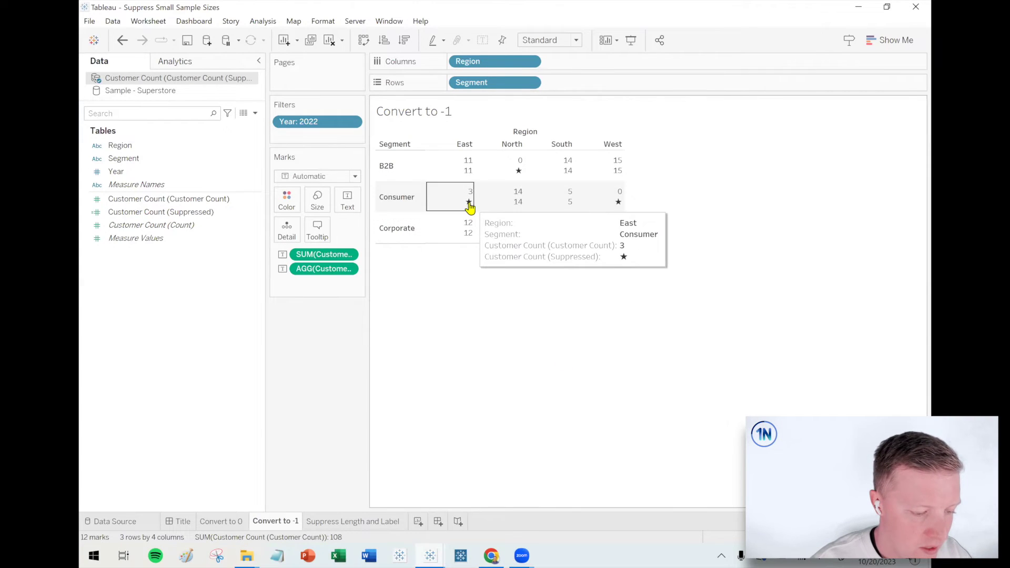
# Check the starred crosstab cells against their actual customer counts in the tooltips
pyautogui.moveTo(599, 214)
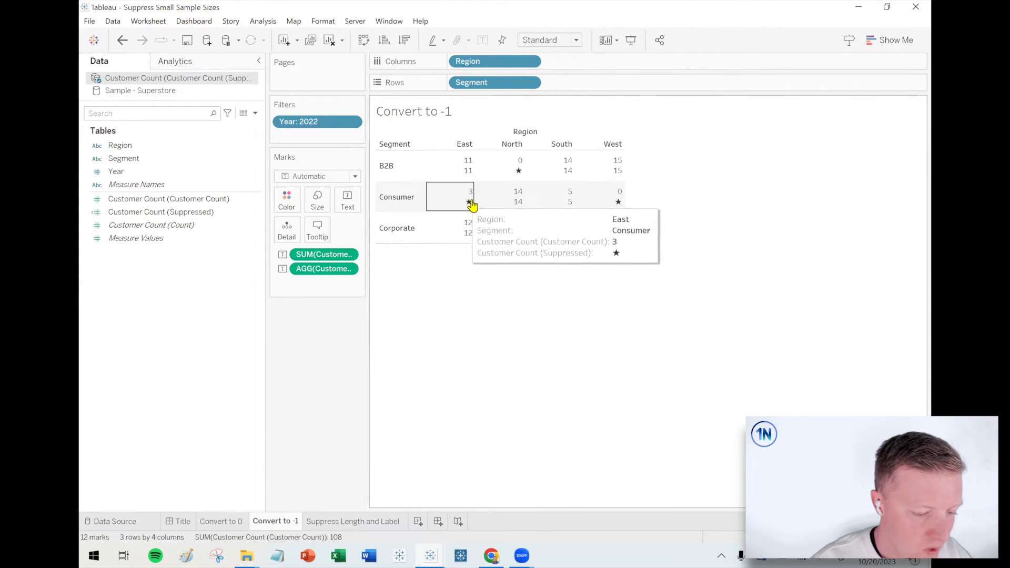
pyautogui.moveTo(466, 210)
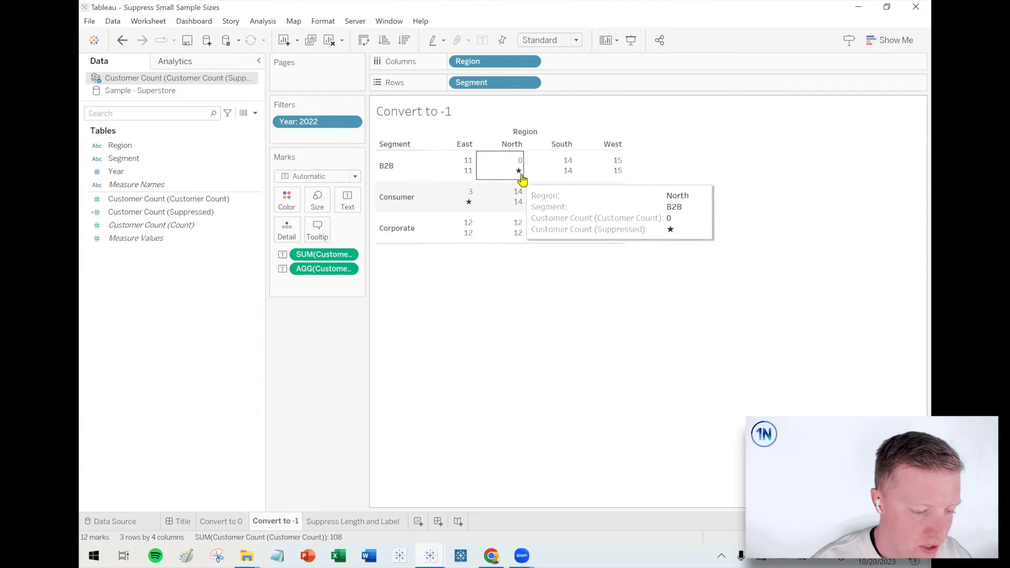
pyautogui.moveTo(565, 195)
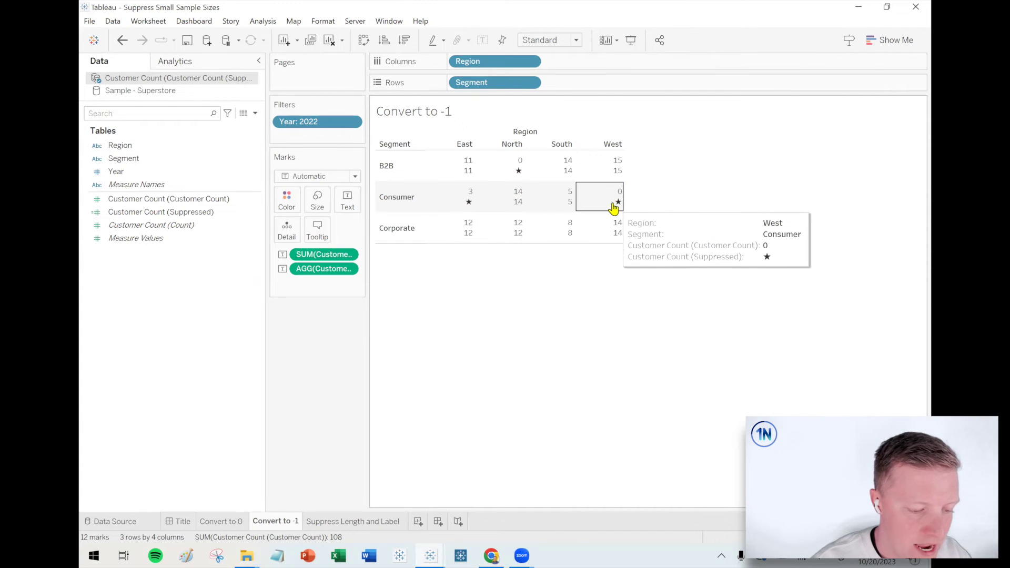
pyautogui.moveTo(513, 170)
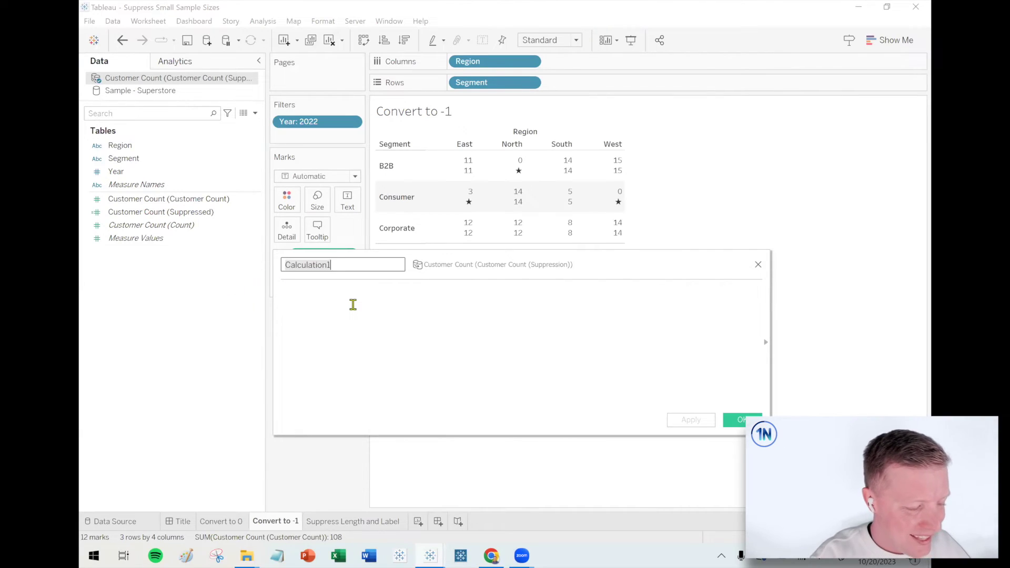
# Name the calculation Customer Count (Suppressed w 0s) and begin IF SUM([Customer Count]) = 0 THEN 0 ELSEIF
pyautogui.write('Custoemr Count (Suppress')
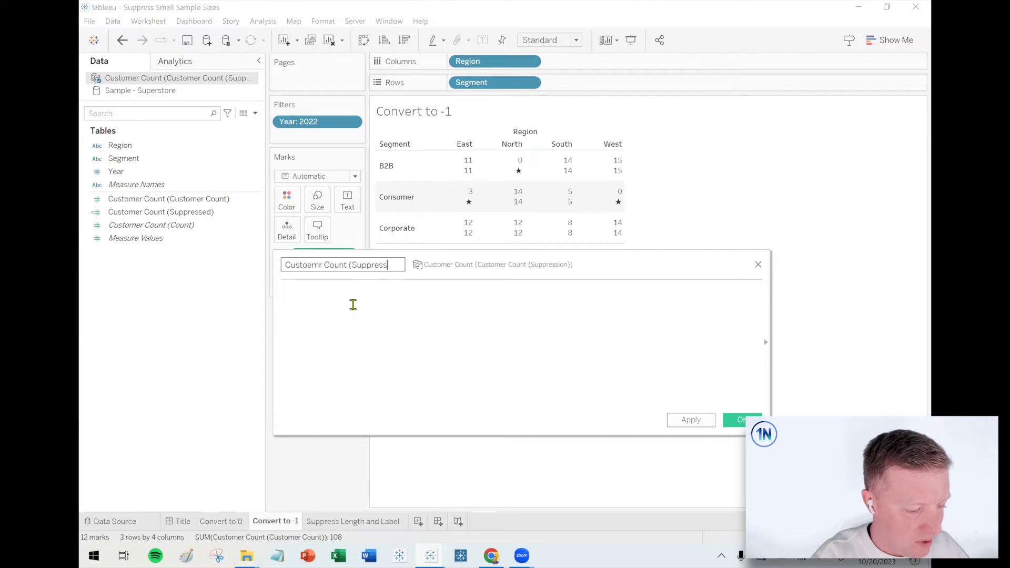
pyautogui.write('ed w 0s)')
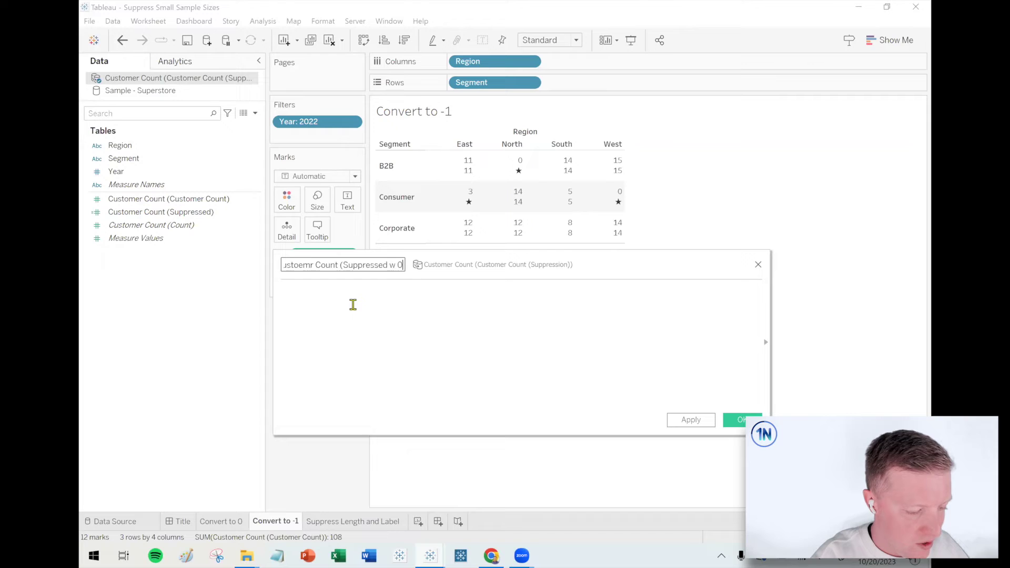
pyautogui.click(353, 304)
pyautogui.write('IF ')
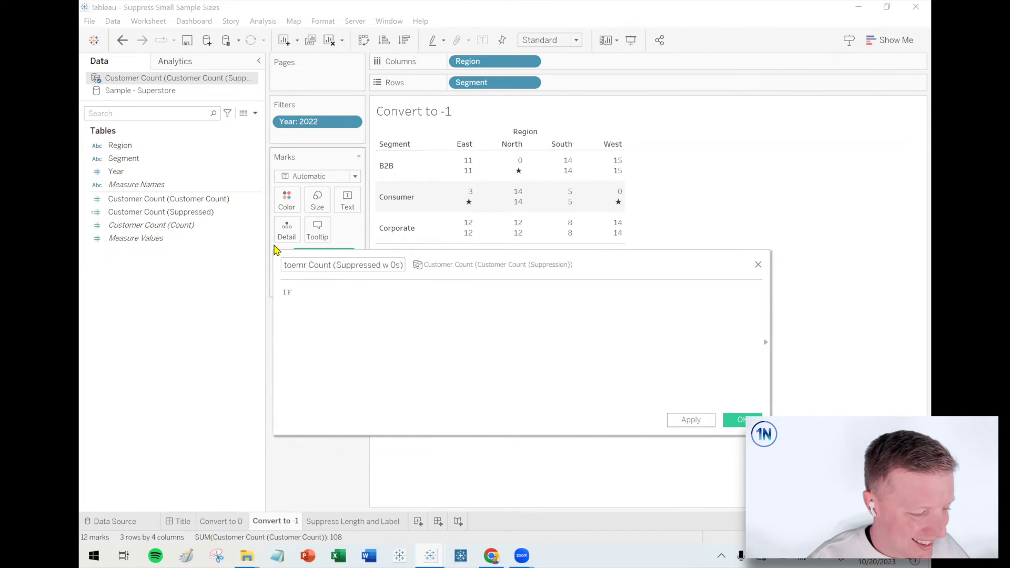
pyautogui.write('SUM(')
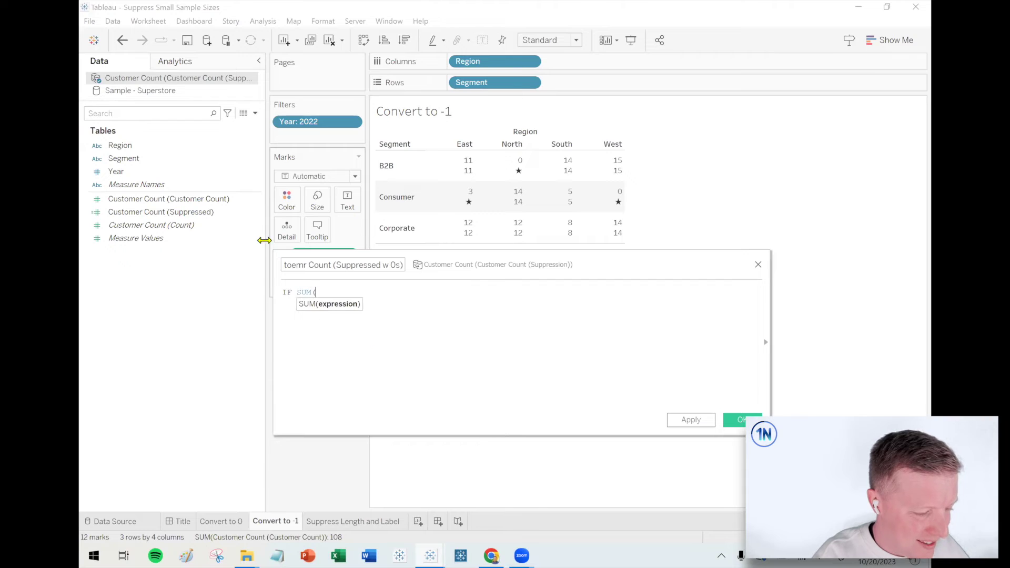
pyautogui.moveTo(199, 198); pyautogui.dragTo(462, 371)
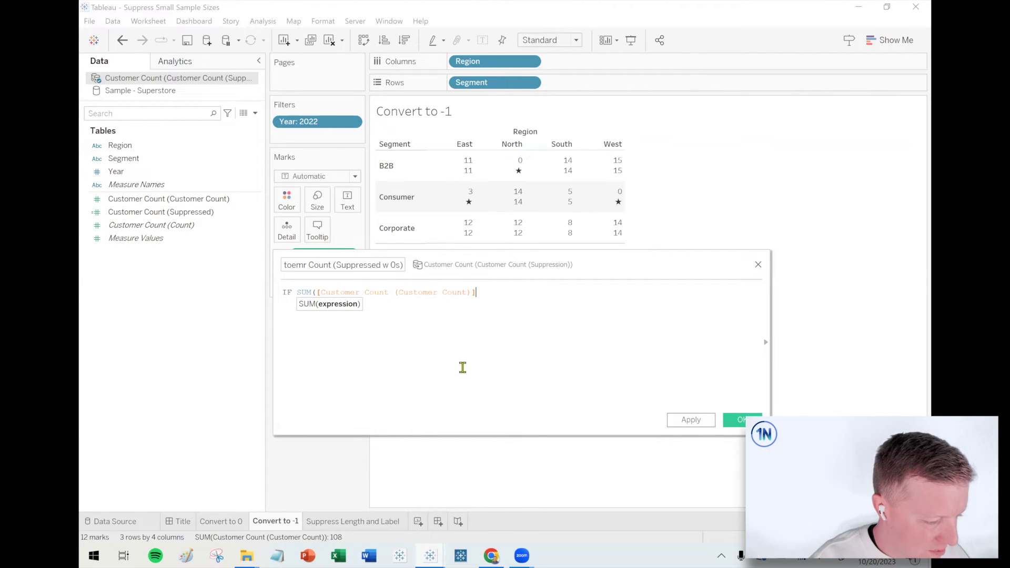
pyautogui.write(') ')
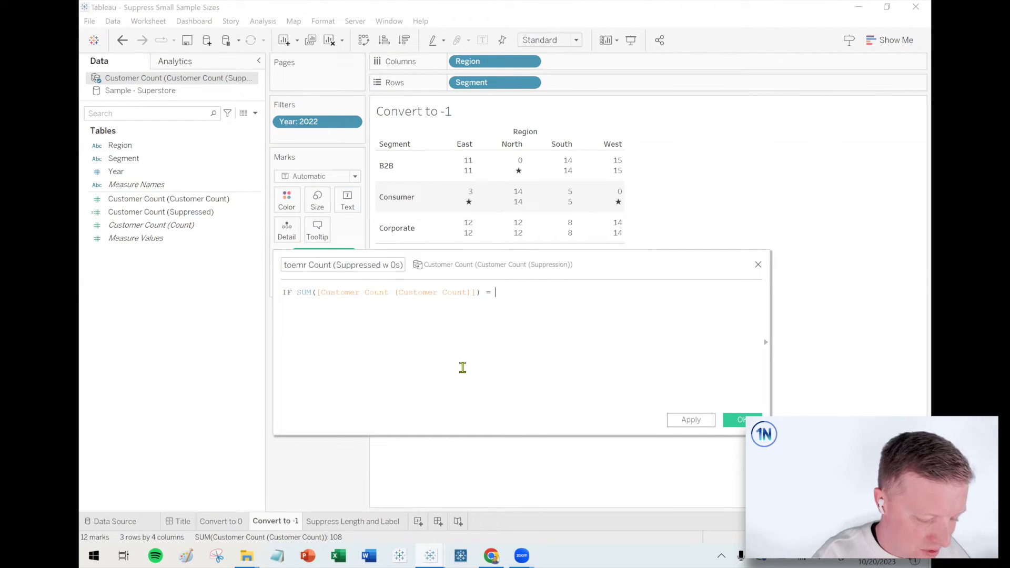
pyautogui.write('= 0 THEN 0 ')
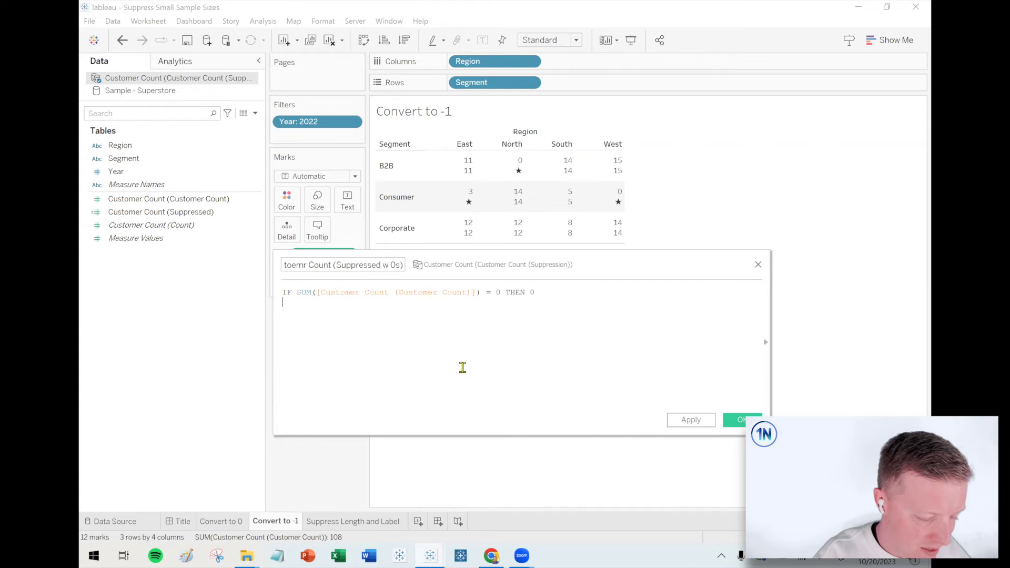
pyautogui.write('ELSEIF')
# Finish the formula with ELSEIF SUM(...) < 5 THEN -1 ELSE SUM(...) END
pyautogui.scroll(2, 457, 363)
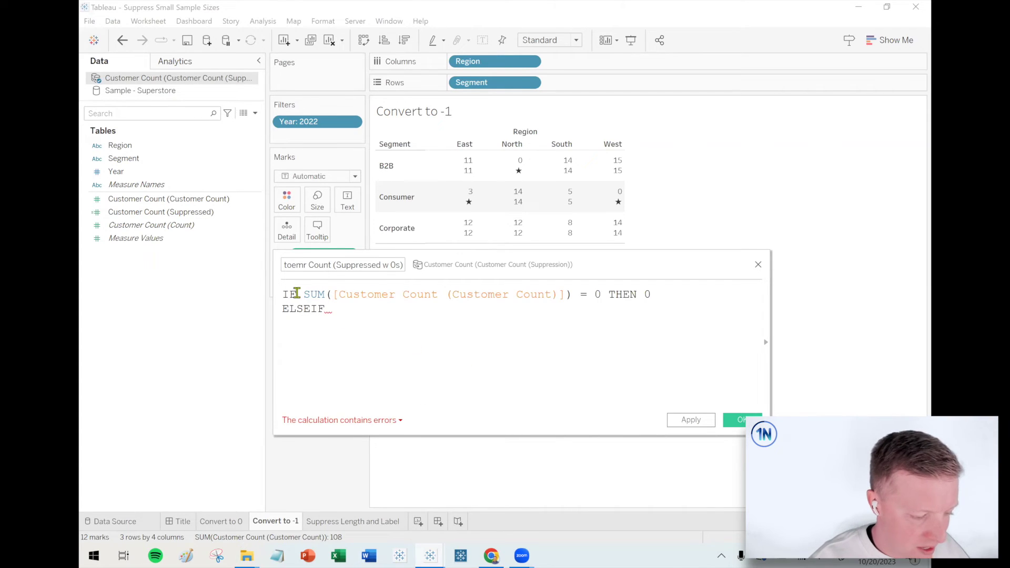
pyautogui.moveTo(304, 295); pyautogui.dragTo(570, 294)
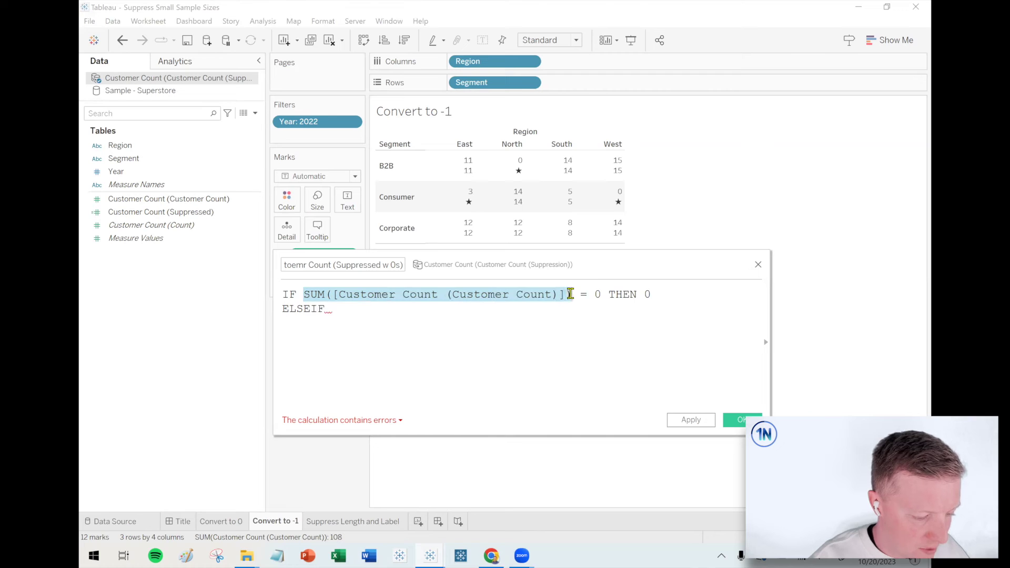
pyautogui.hotkey('ctrl', 'c')
pyautogui.click(487, 314)
pyautogui.hotkey('ctrl', 'v')
pyautogui.write('< ')
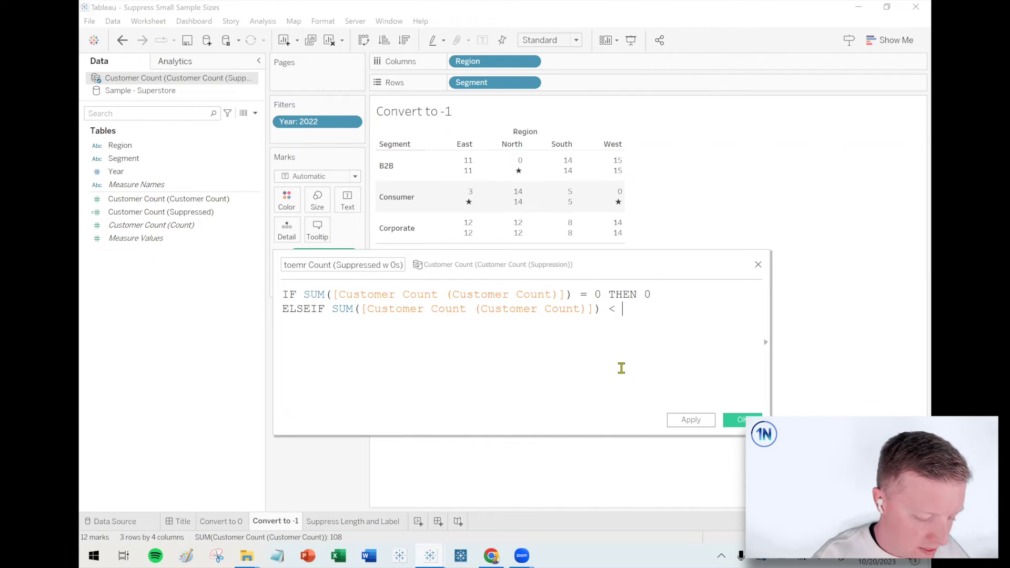
pyautogui.write('5 THEN -1')
pyautogui.press('Return')
pyautogui.write('ELSE')
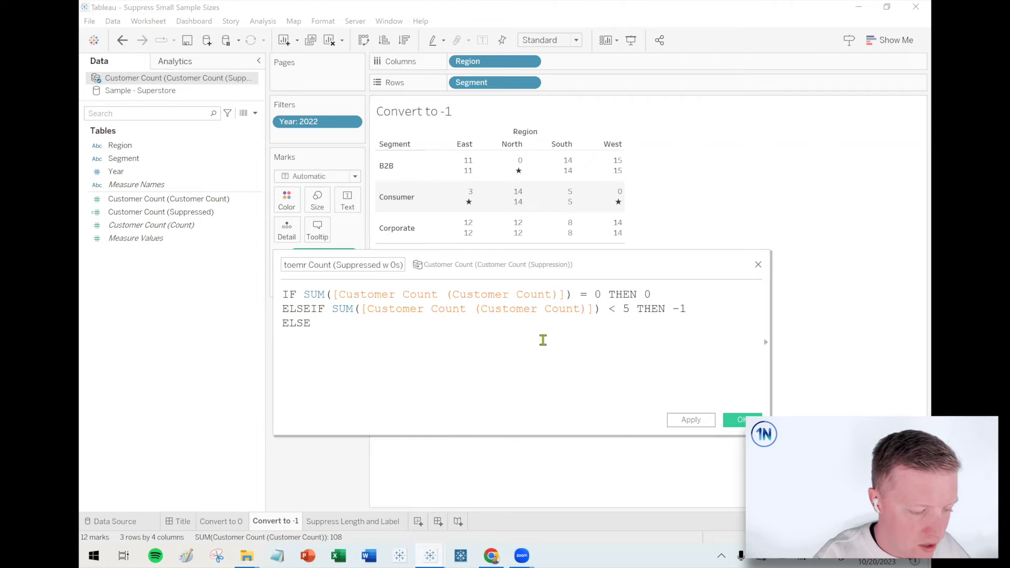
pyautogui.hotkey('ctrl', 'v')
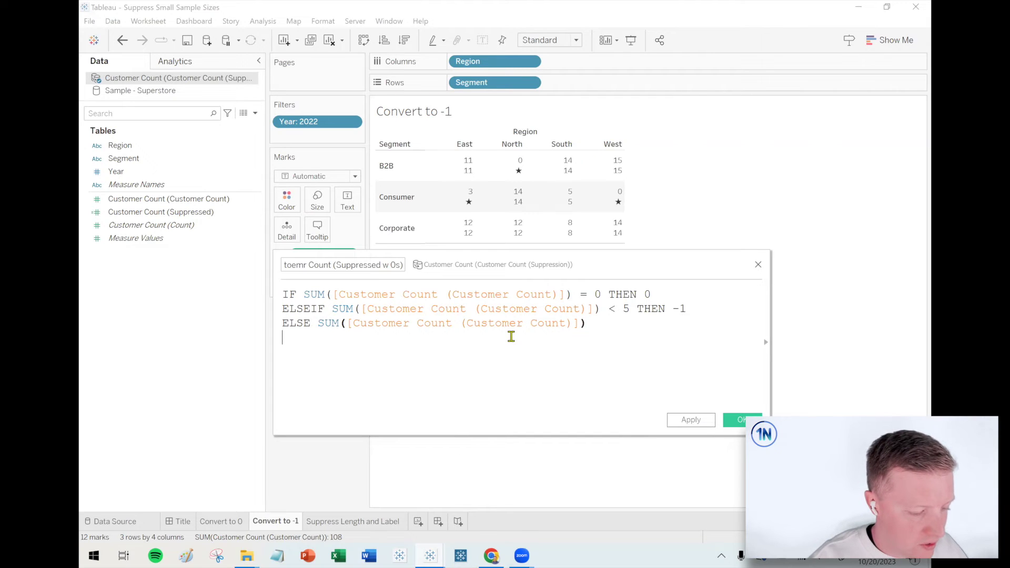
pyautogui.write('END')
# Fix the 'Custoemr' typo in the calculation name and save the field
pyautogui.click(296, 264)
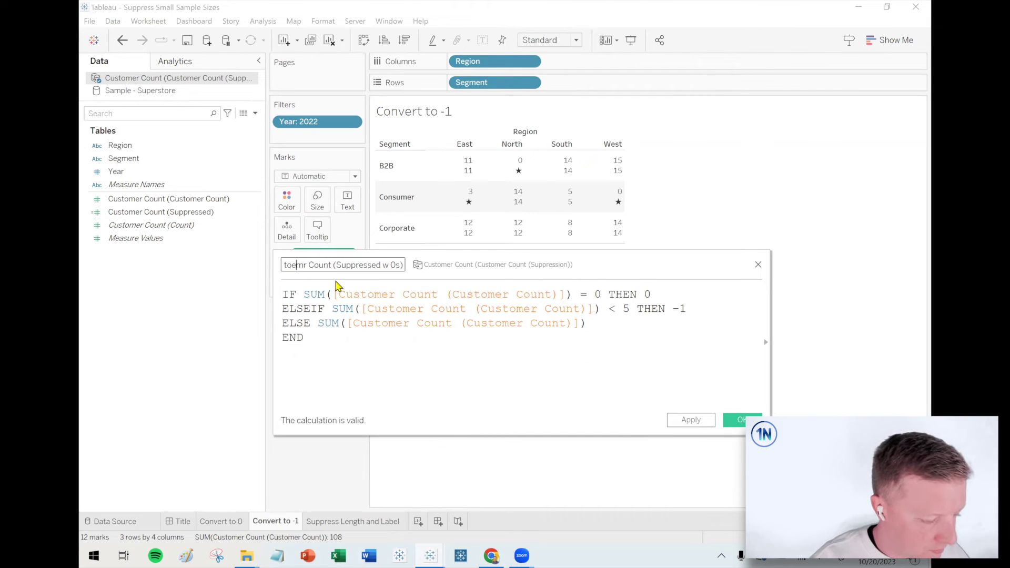
pyautogui.press('BackSpace')
pyautogui.press('Right')
pyautogui.write('e')
pyautogui.click(360, 300)
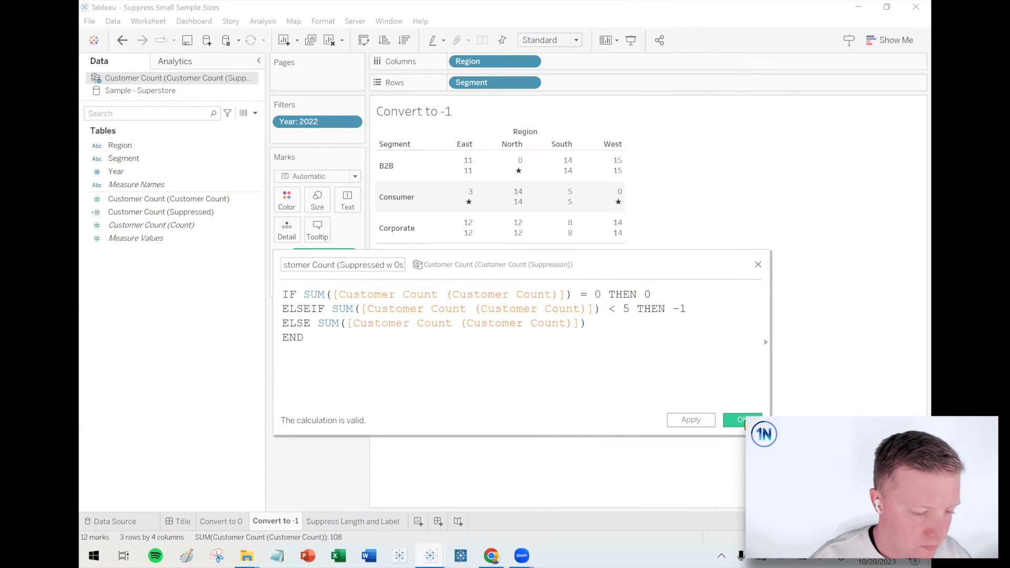
pyautogui.click(742, 420)
# Format Customer Count (Suppressed w 0s) to show negatives as ★, then add Customer Count (Suppressed) to the cells
pyautogui.rightClick(216, 214)
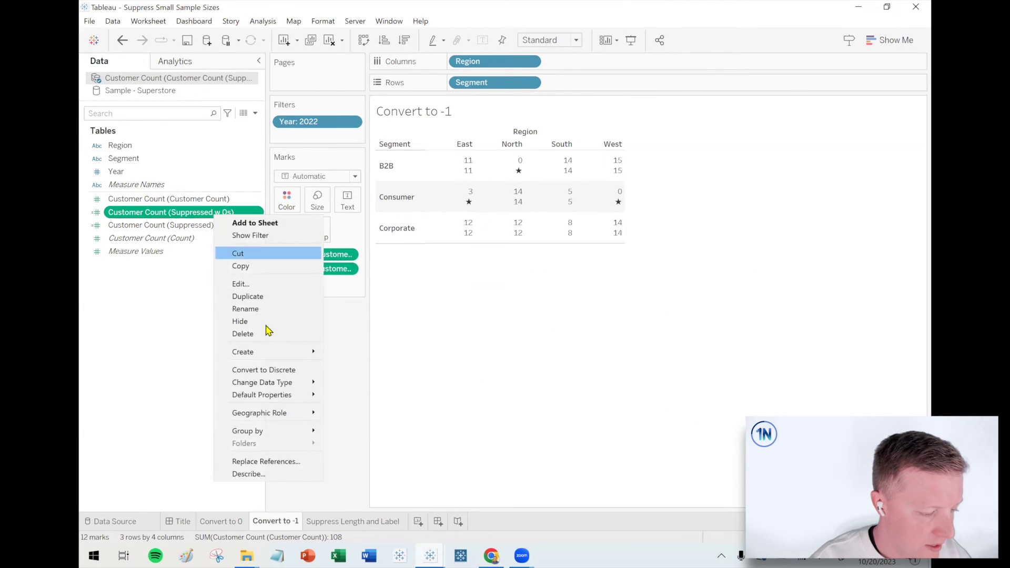
pyautogui.moveTo(254, 395)
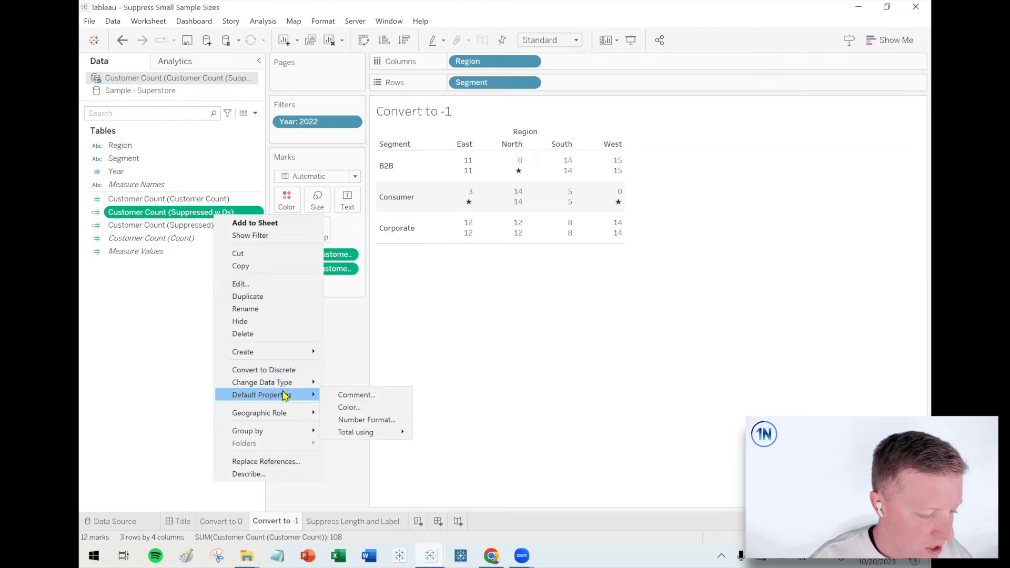
pyautogui.click(360, 420)
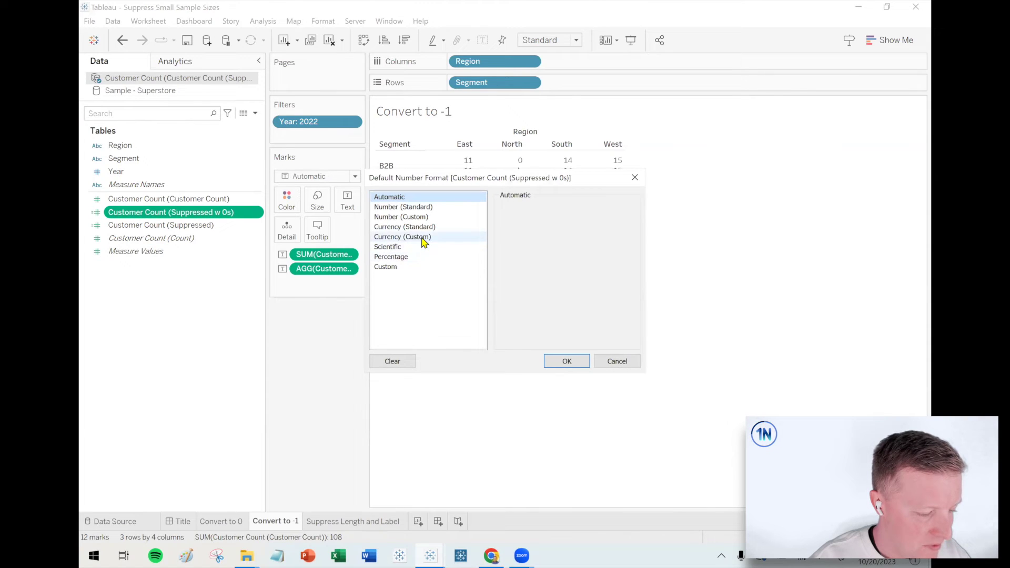
pyautogui.click(419, 217)
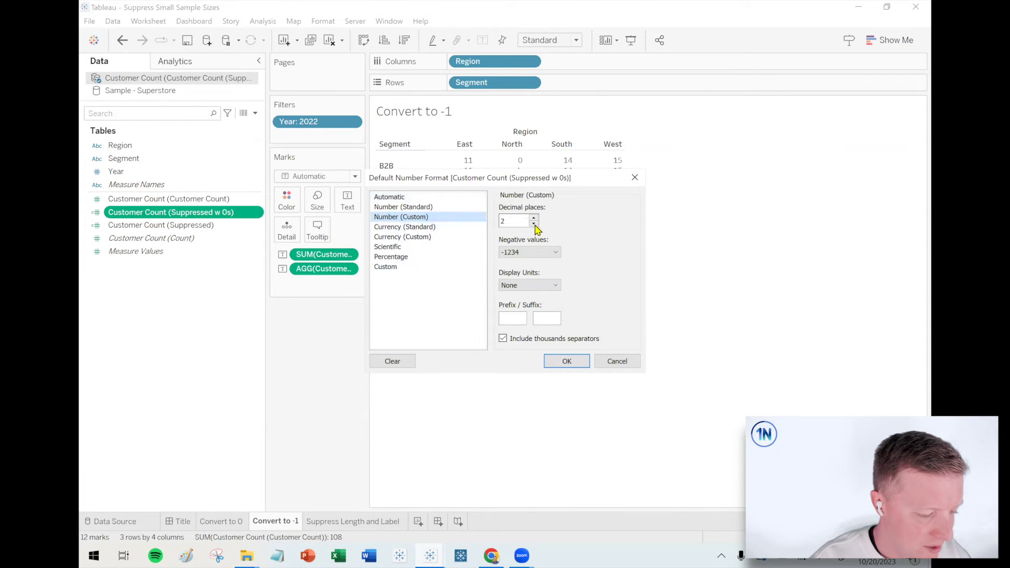
pyautogui.click(404, 266)
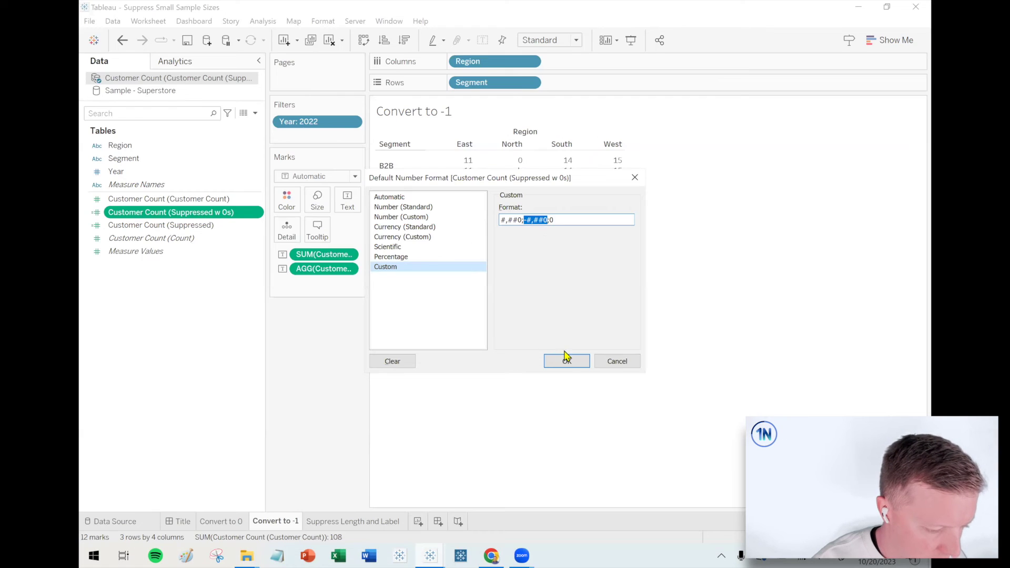
pyautogui.hotkey('ctrl', 'v')
pyautogui.click(565, 360)
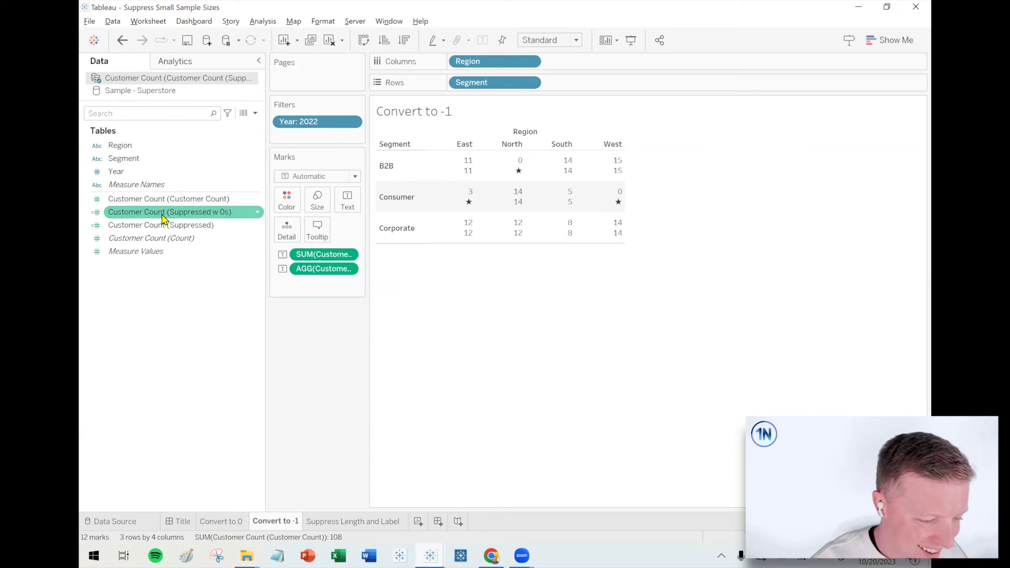
pyautogui.moveTo(165, 228); pyautogui.dragTo(349, 206)
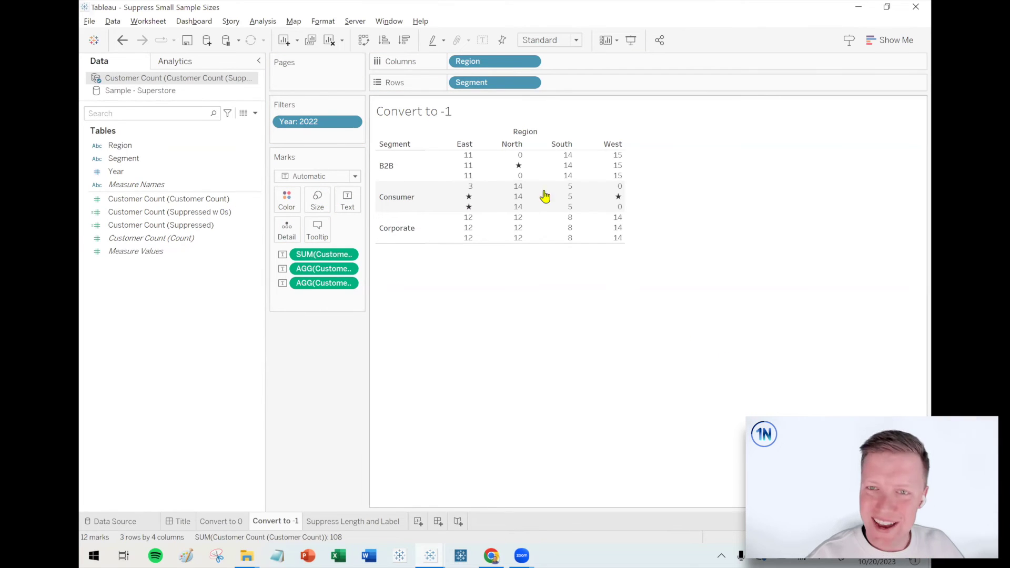
# Compare the North B2B and East Consumer cell values, then go to the Suppress Length and Label sheet
pyautogui.click(503, 176)
pyautogui.click(521, 161)
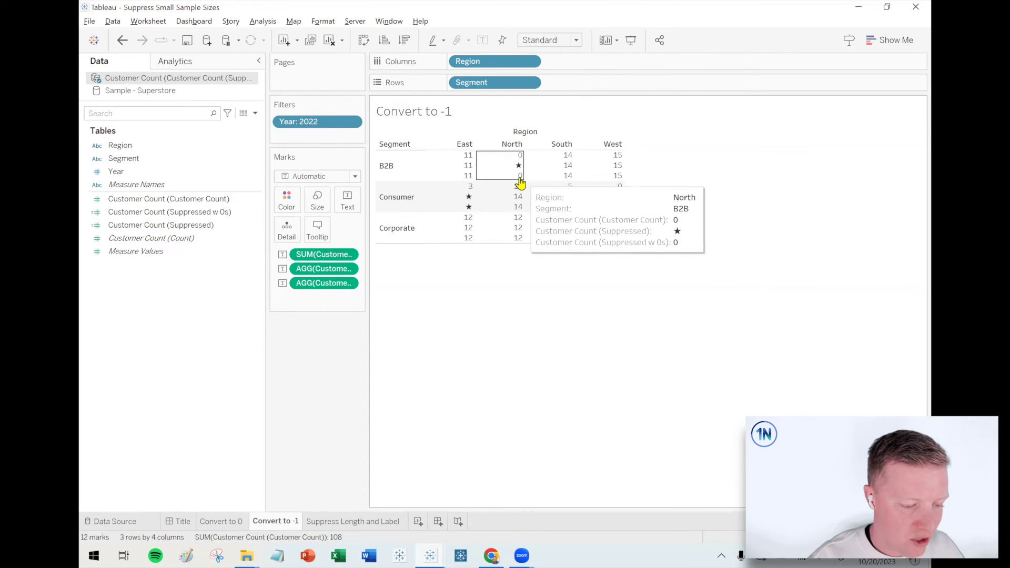
pyautogui.click(462, 202)
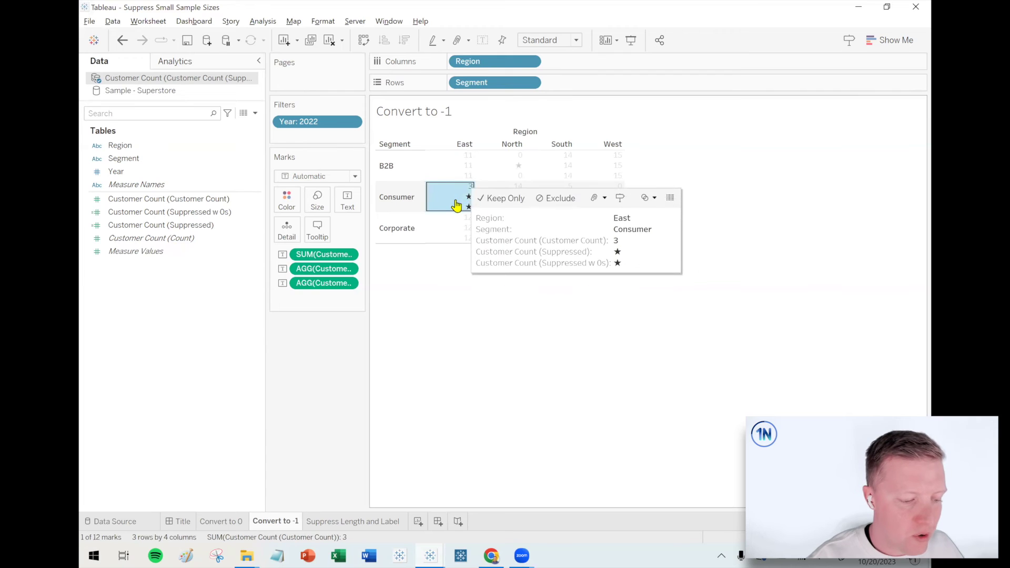
pyautogui.click(465, 202)
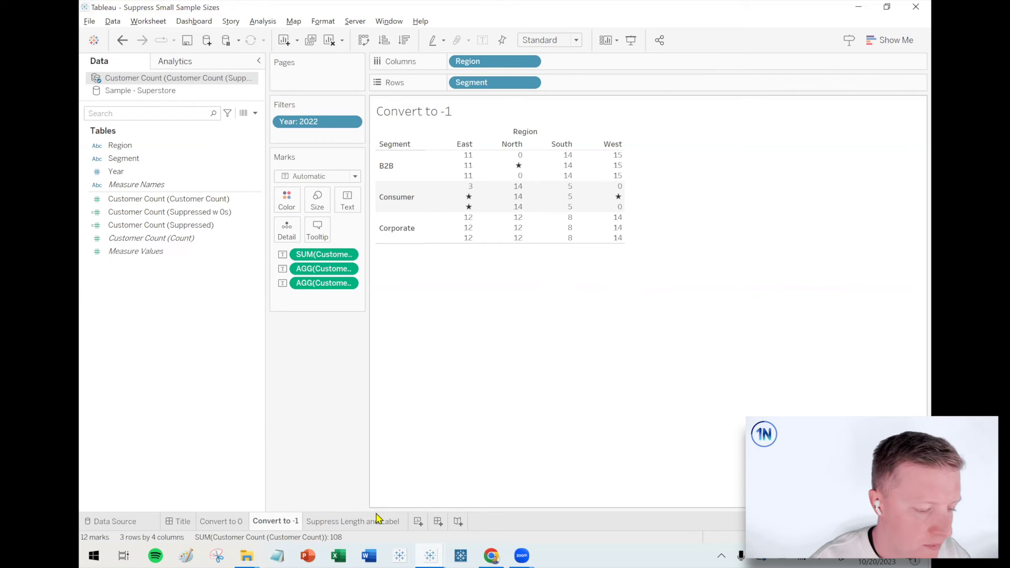
pyautogui.moveTo(372, 525)
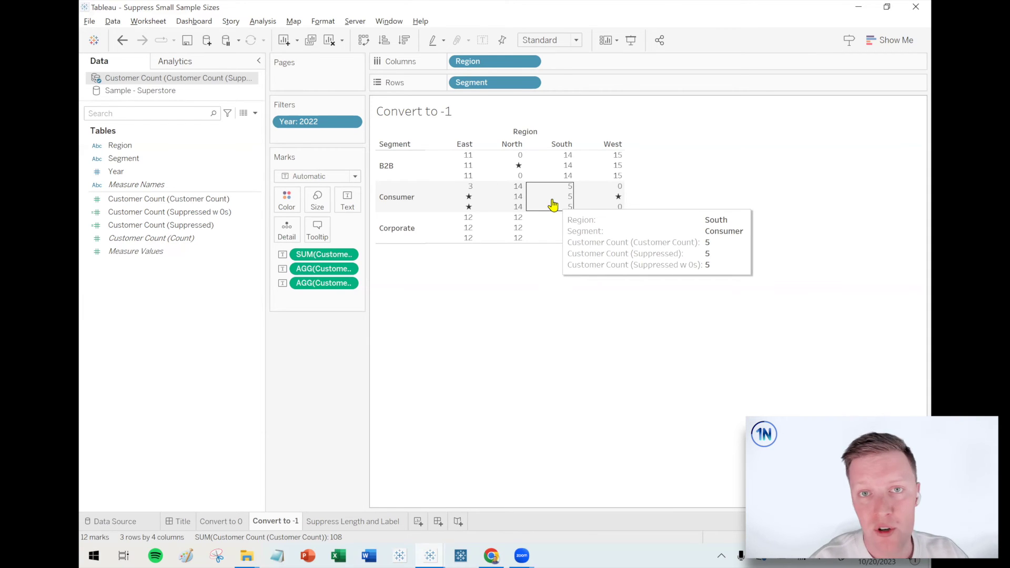
pyautogui.click(338, 523)
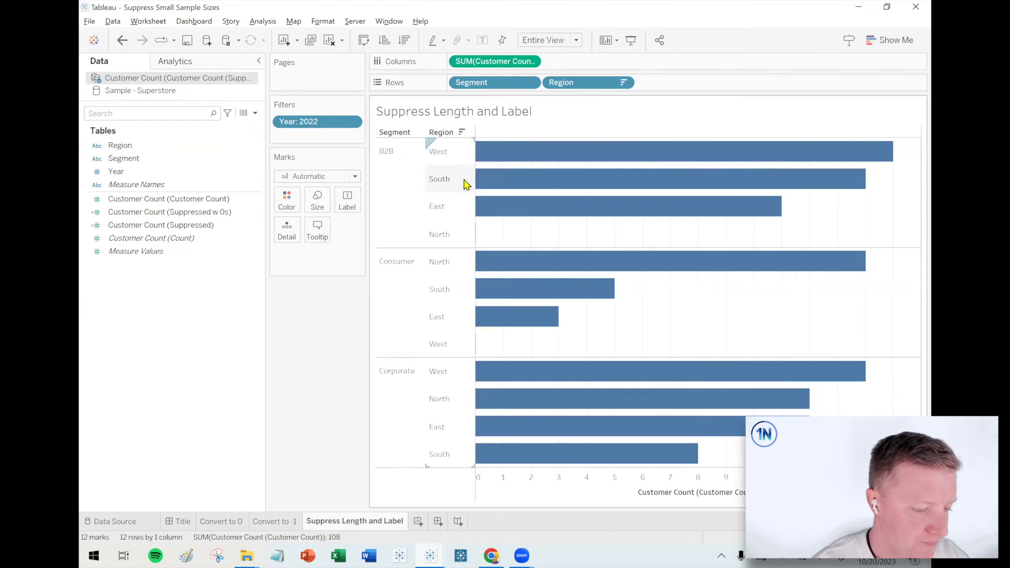
pyautogui.moveTo(539, 162)
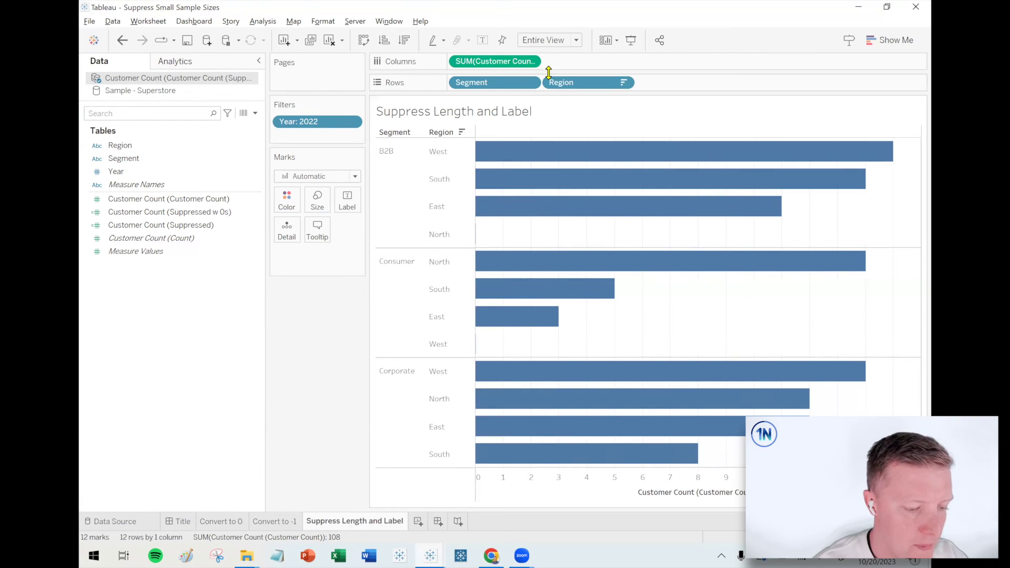
pyautogui.moveTo(548, 73)
pyautogui.mouseDown()
pyautogui.moveTo(547, 92)
pyautogui.moveTo(552, 62)
pyautogui.mouseUp()
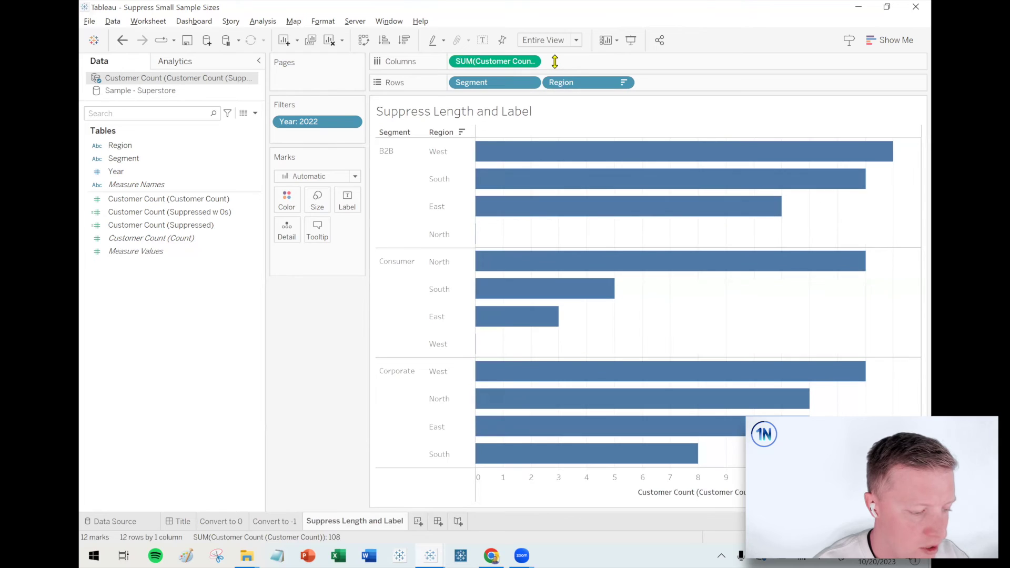
pyautogui.click(213, 212)
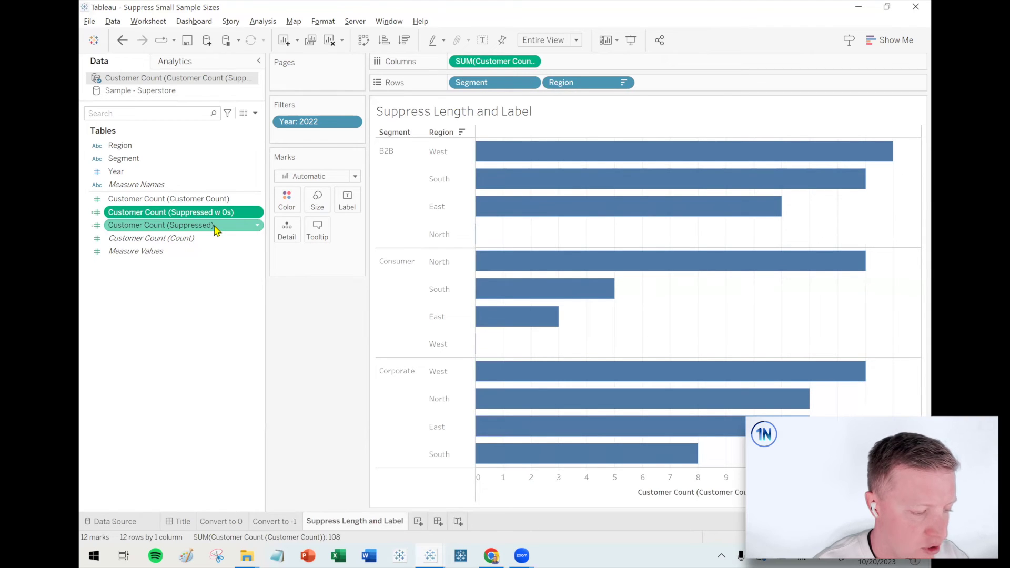
pyautogui.keyDown('ctrl'); pyautogui.click(214, 226); pyautogui.keyUp('ctrl')
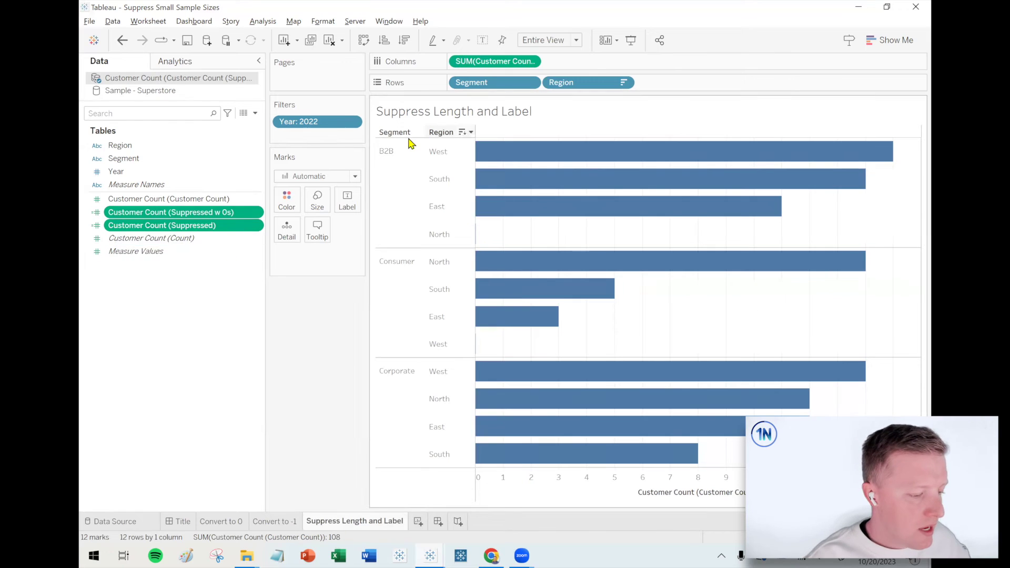
pyautogui.click(211, 227)
pyautogui.rightClick(211, 227)
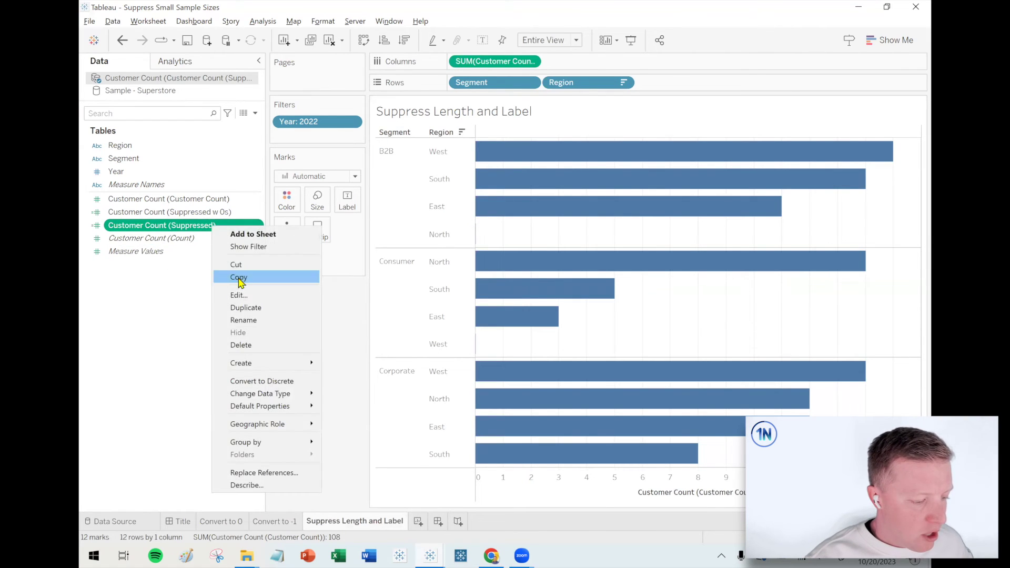
pyautogui.click(247, 292)
pyautogui.keyDown('ctrl'); pyautogui.scroll(2, 518, 347); pyautogui.keyUp('ctrl')
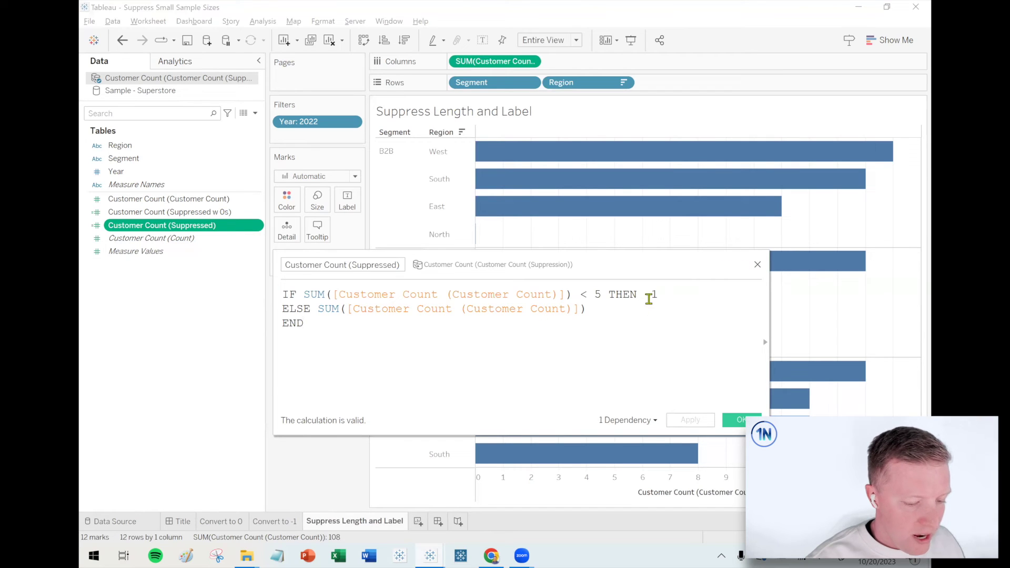
pyautogui.click(758, 267)
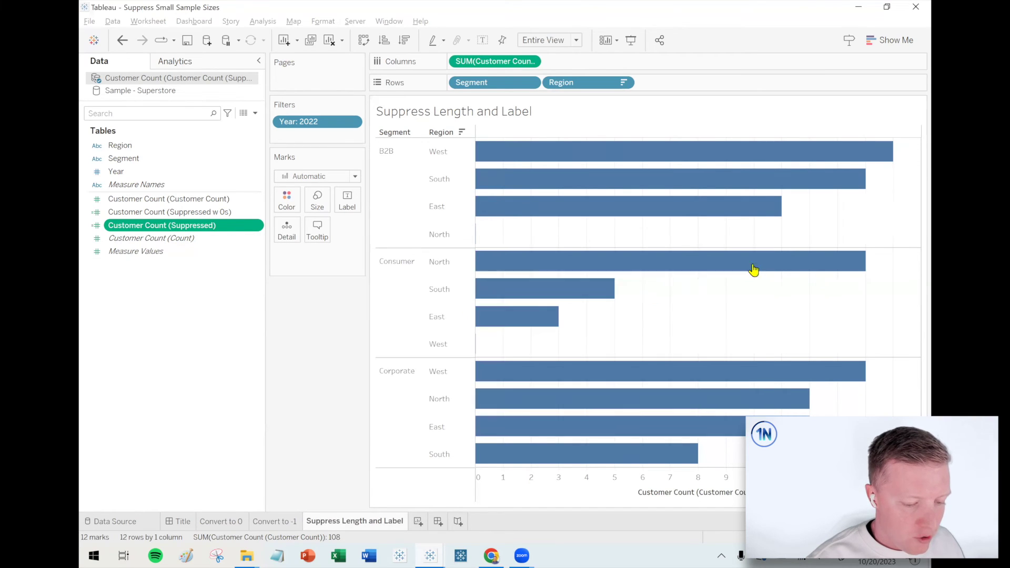
pyautogui.moveTo(143, 230); pyautogui.dragTo(496, 63)
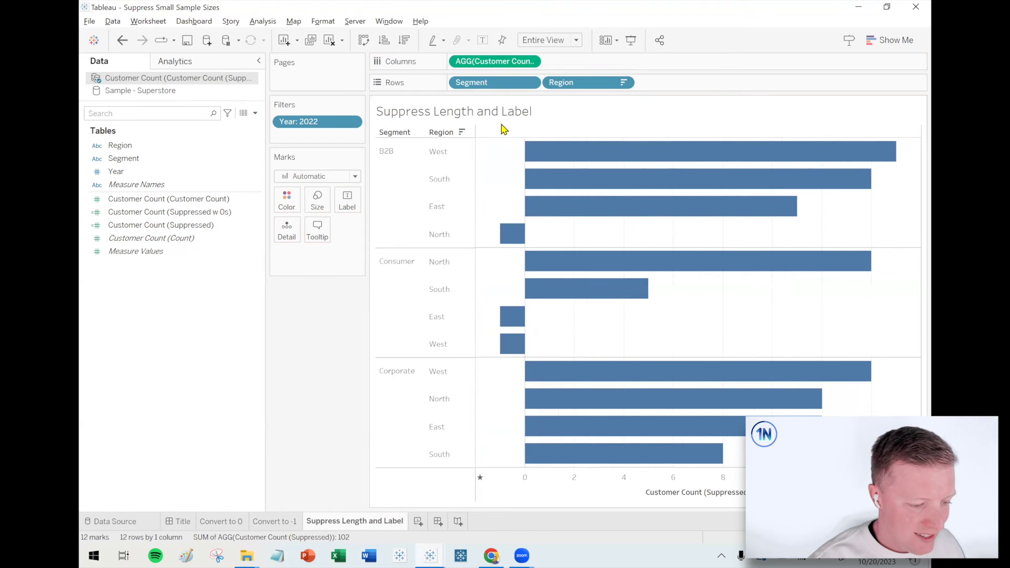
pyautogui.click(508, 236)
pyautogui.click(508, 242)
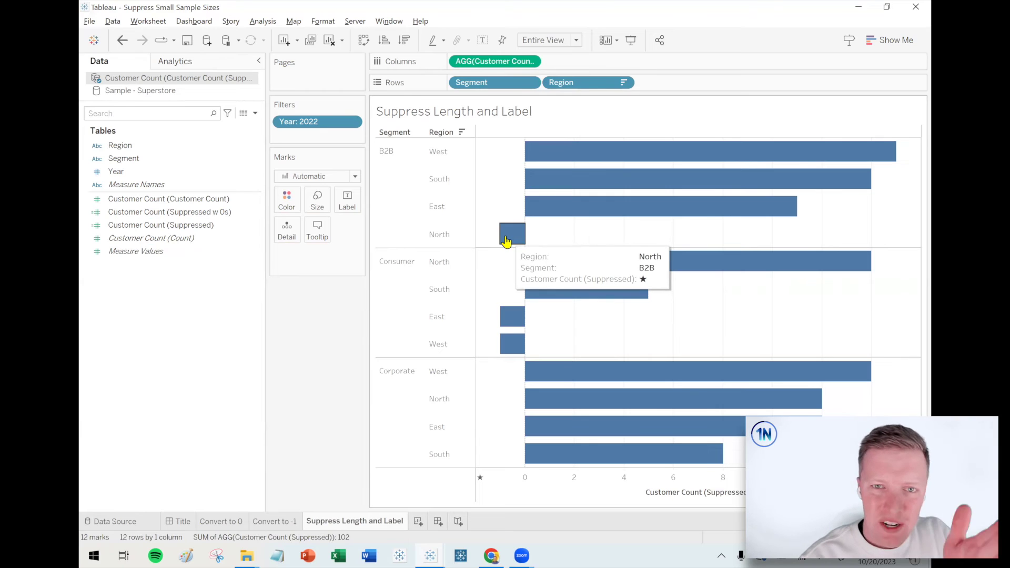
# Duplicate Customer Count (Suppressed) and rename the copy Customer Count (Suppressed) (Bars)
pyautogui.rightClick(210, 226)
pyautogui.click(241, 307)
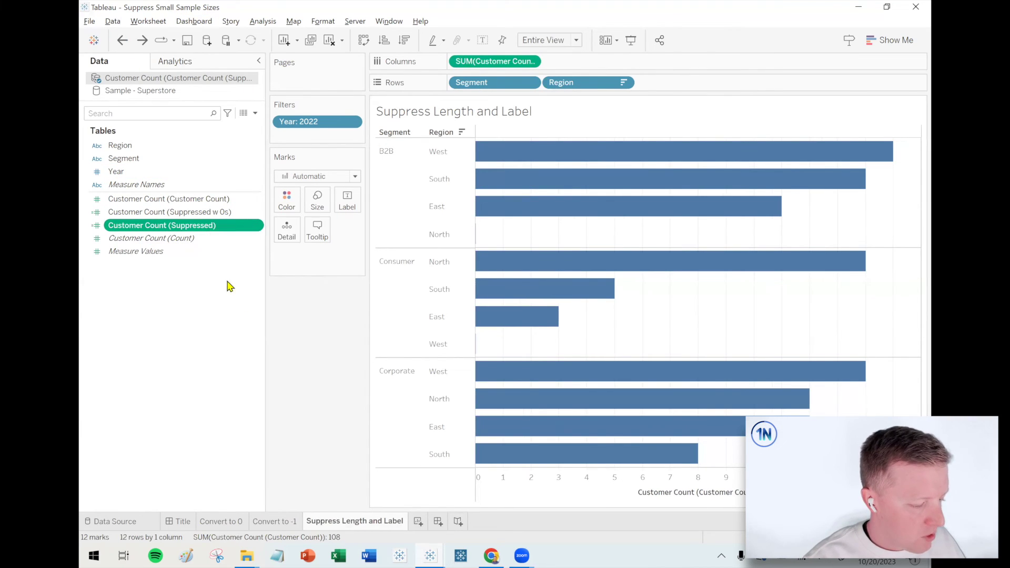
pyautogui.rightClick(224, 238)
pyautogui.click(251, 306)
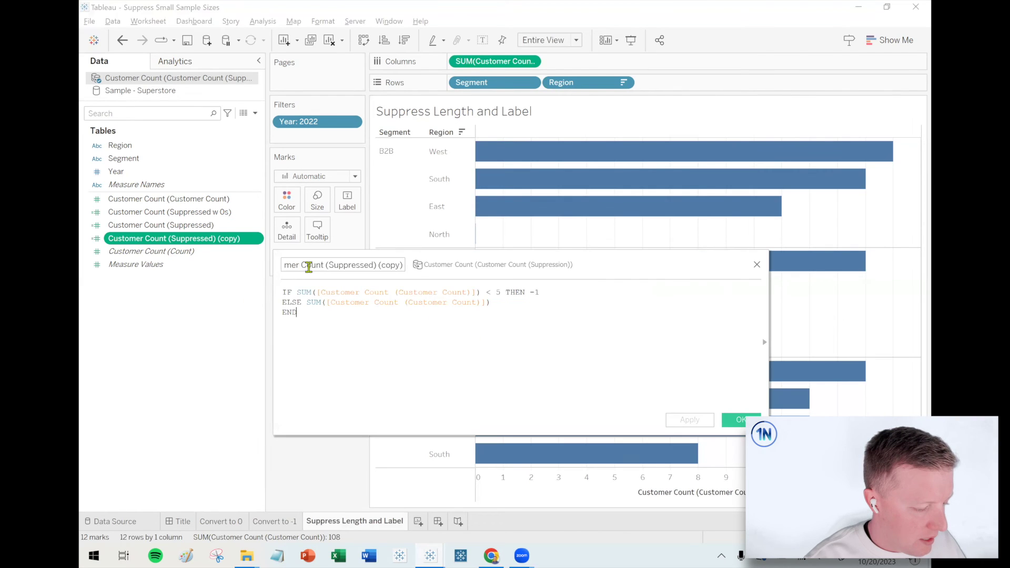
pyautogui.click(308, 264)
pyautogui.press('End')
pyautogui.press('BackSpace')
pyautogui.press('BackSpace')
pyautogui.press('BackSpace')
pyautogui.press('BackSpace')
pyautogui.press('BackSpace')
pyautogui.write('Bars)')
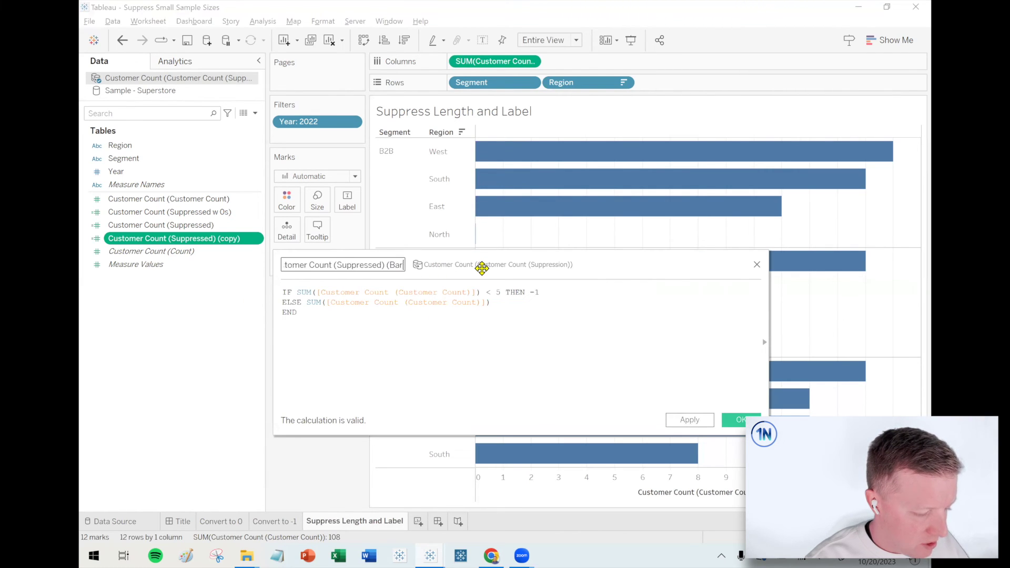
# Change the copy's under-5 result from -1 to 0, save it, and plot it on Columns
pyautogui.click(551, 291)
pyautogui.press('BackSpace')
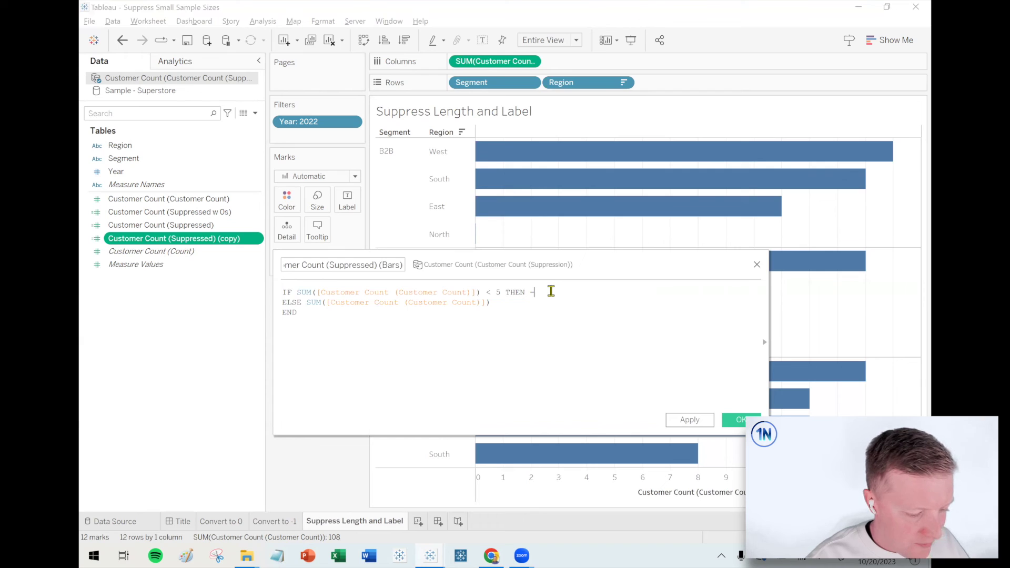
pyautogui.scroll(2, 563, 308)
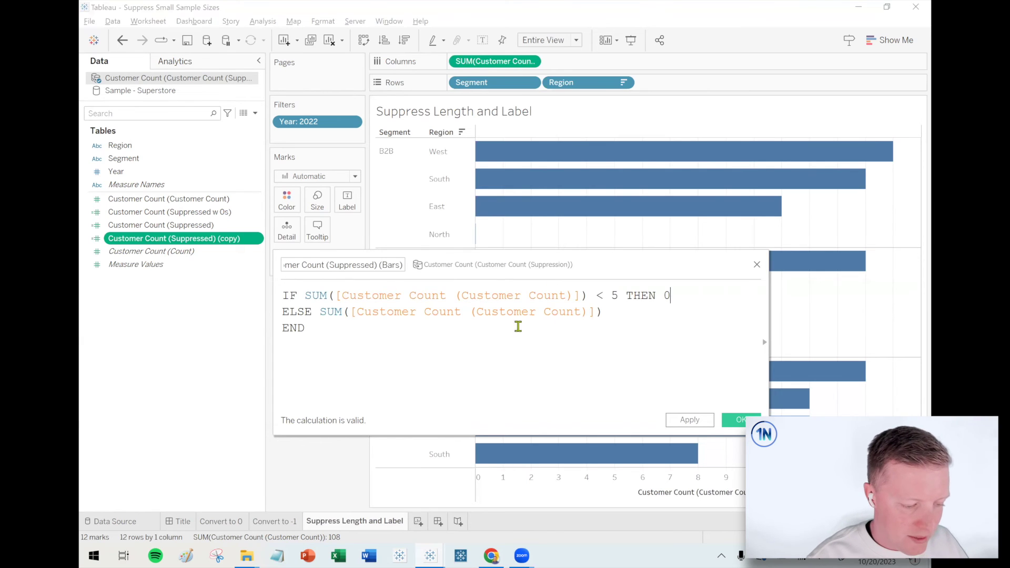
pyautogui.click(742, 421)
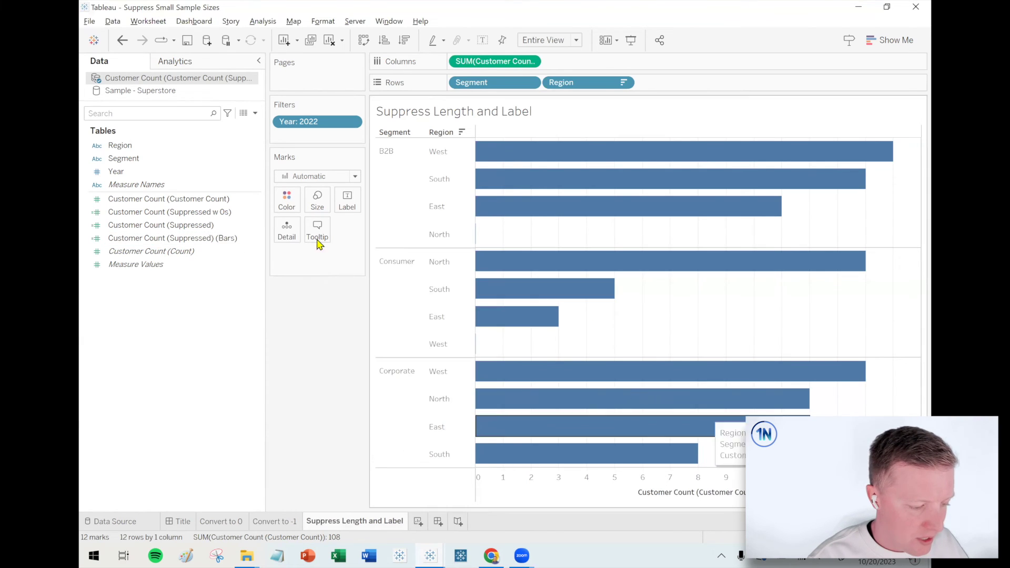
pyautogui.moveTo(161, 240); pyautogui.dragTo(494, 62)
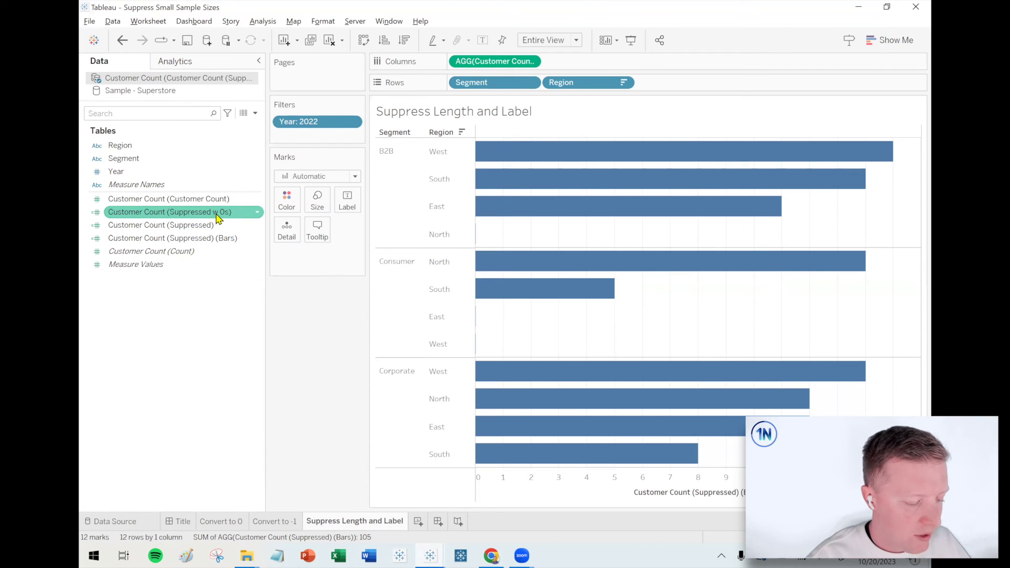
# Label the bars with Customer Count (Suppressed w 0s) and check that the Consumer East bar shows ★
pyautogui.click(209, 218)
pyautogui.moveTo(185, 218); pyautogui.dragTo(356, 207)
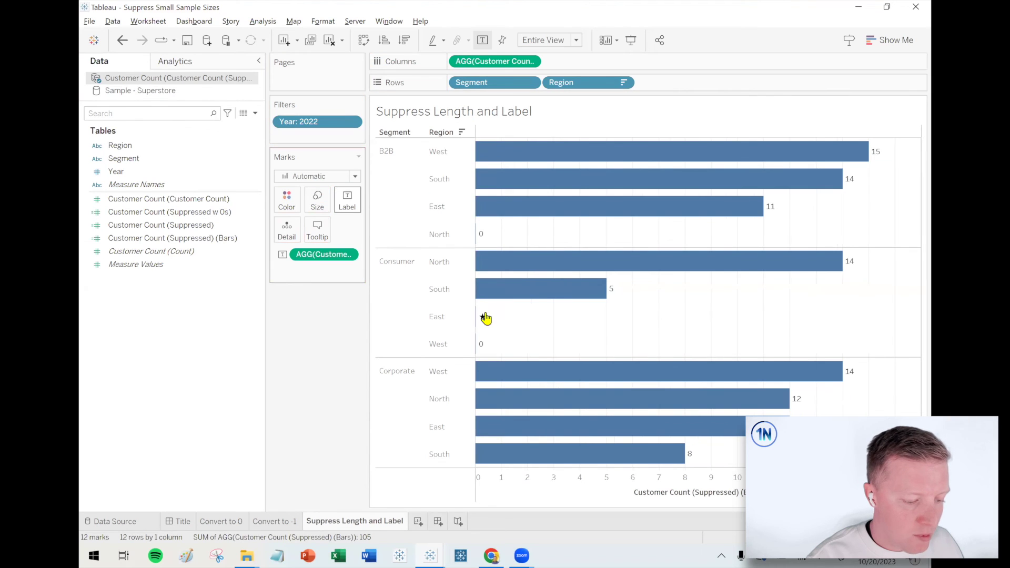
pyautogui.click(436, 318)
pyautogui.click(435, 318)
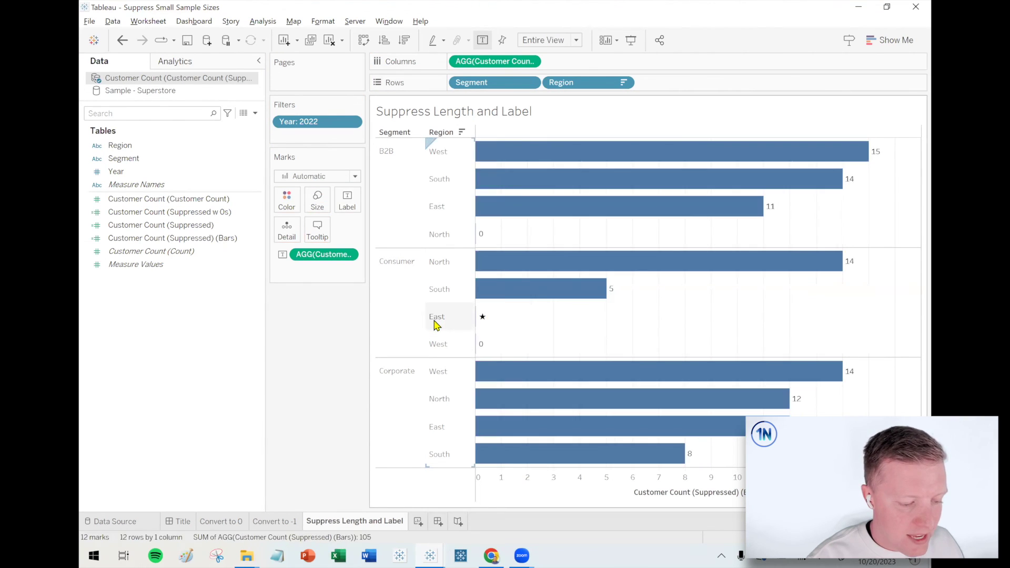
pyautogui.moveTo(484, 324)
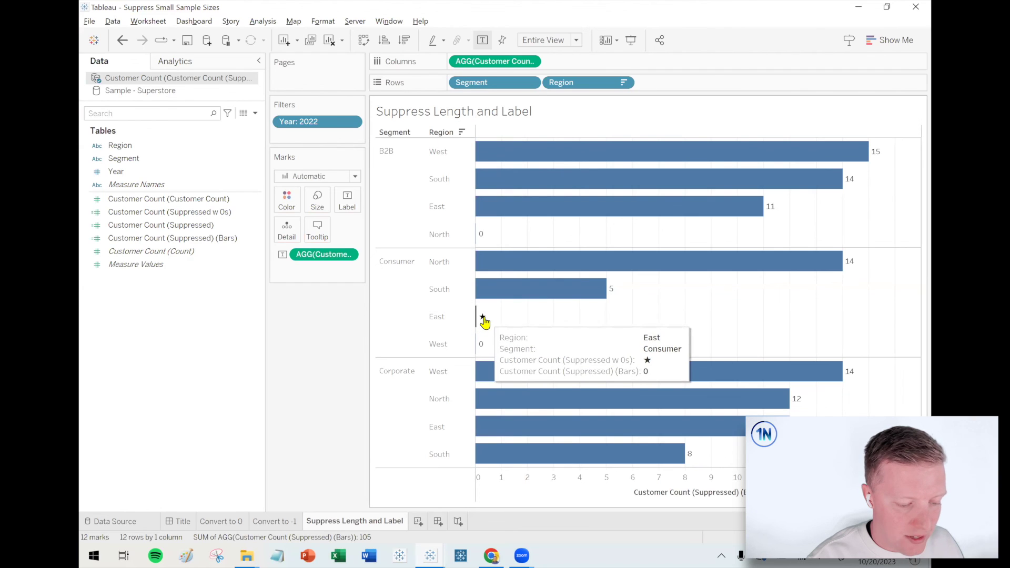